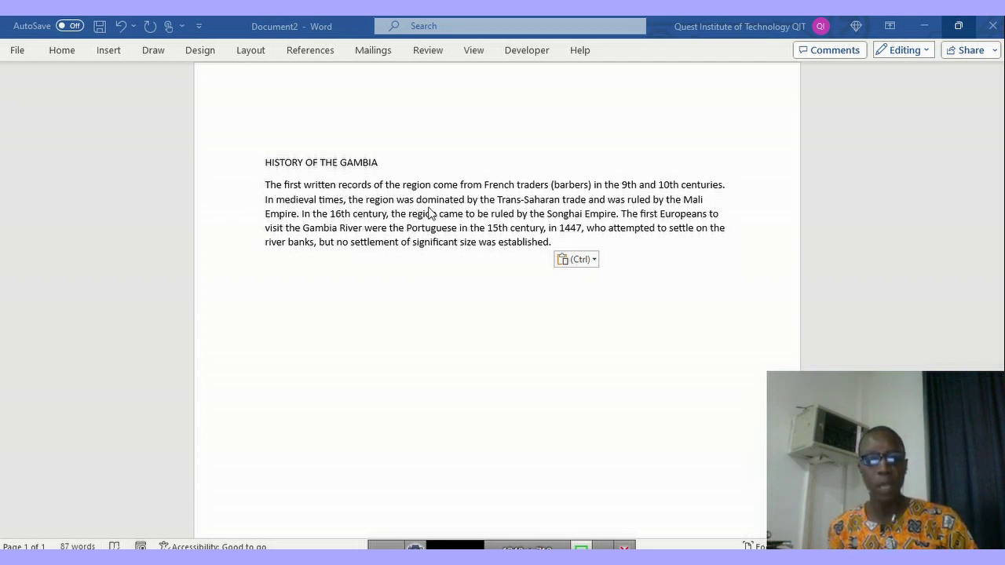
- Examine the page's header and footer areas in header editing mode, and return to the document body
{"action": "scroll", "coordinate": [317, 149], "scroll_direction": "up", "scroll_amount": 1}
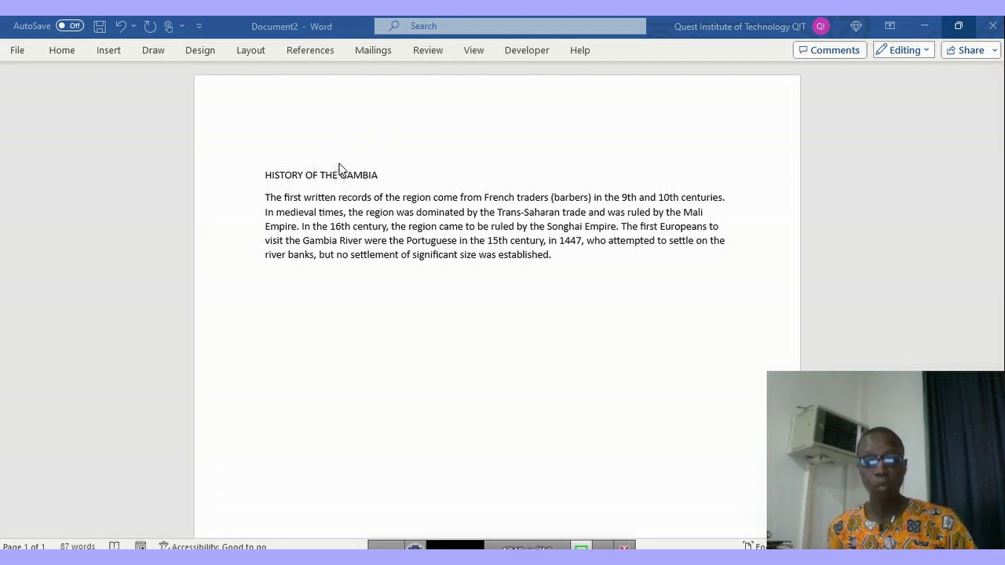
{"action": "double_click", "coordinate": [301, 94]}
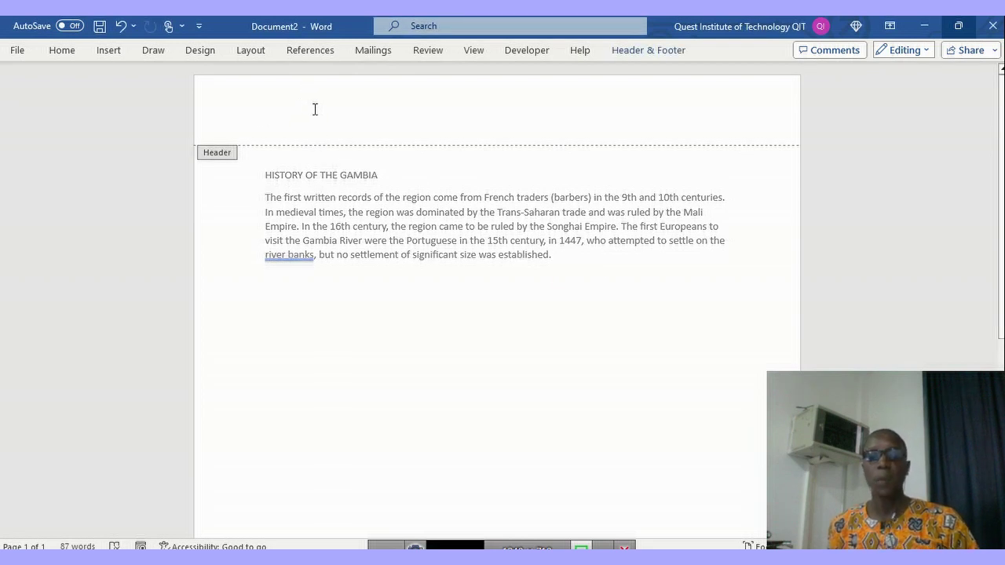
{"action": "scroll", "coordinate": [330, 246], "scroll_direction": "down", "scroll_amount": 2}
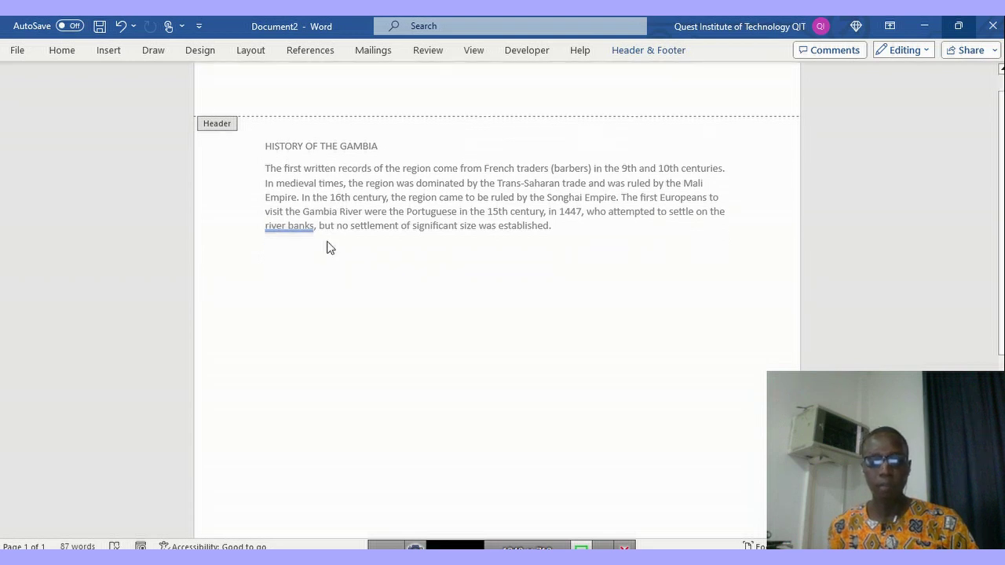
{"action": "scroll", "coordinate": [365, 237], "scroll_direction": "down", "scroll_amount": 8}
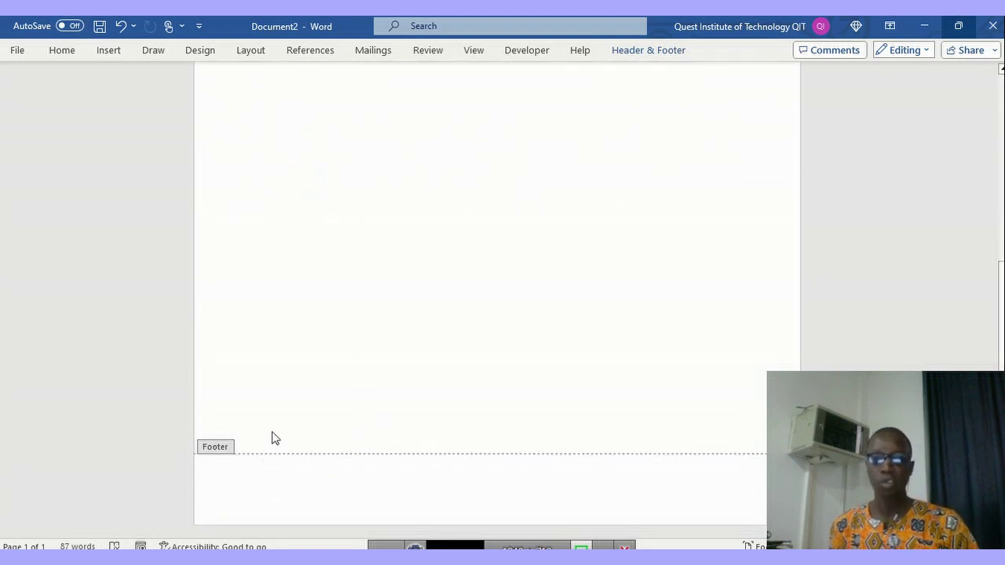
{"action": "scroll", "coordinate": [353, 253], "scroll_direction": "up", "scroll_amount": 3}
{"action": "scroll", "coordinate": [352, 219], "scroll_direction": "up", "scroll_amount": 4}
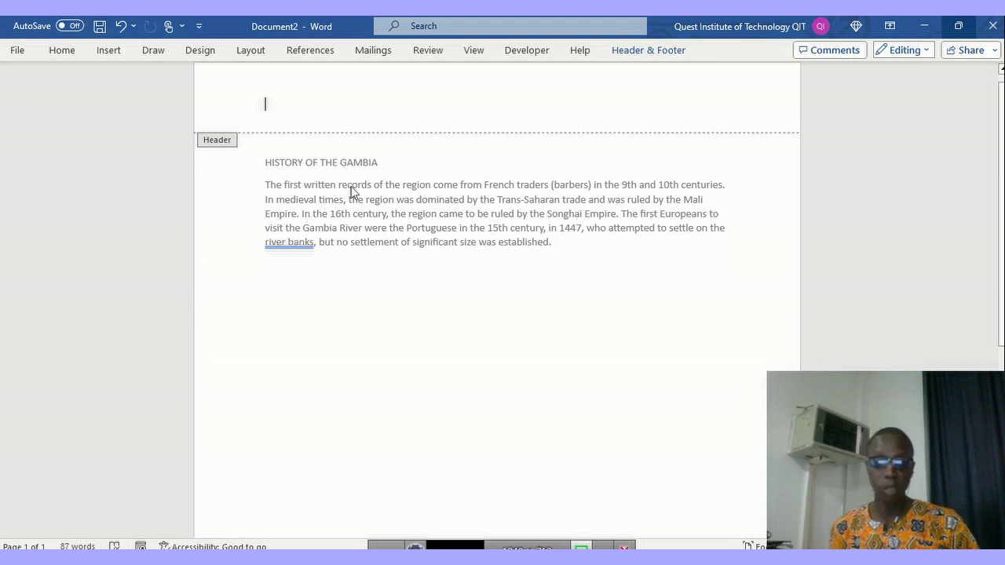
{"action": "scroll", "coordinate": [375, 192], "scroll_direction": "down", "scroll_amount": 2}
{"action": "scroll", "coordinate": [376, 209], "scroll_direction": "down", "scroll_amount": 2}
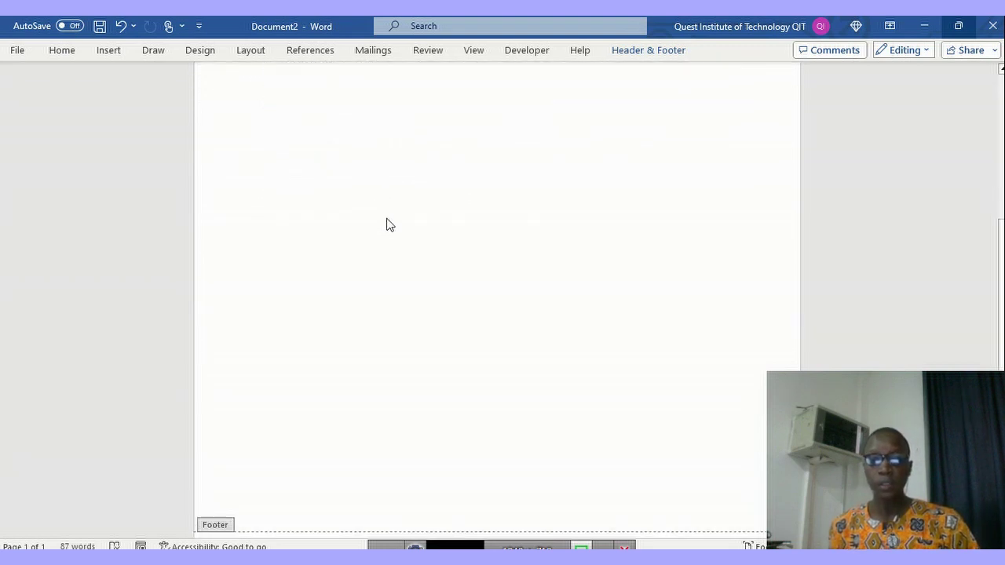
{"action": "scroll", "coordinate": [282, 520], "scroll_direction": "down", "scroll_amount": 1}
{"action": "scroll", "coordinate": [282, 520], "scroll_direction": "down", "scroll_amount": 1}
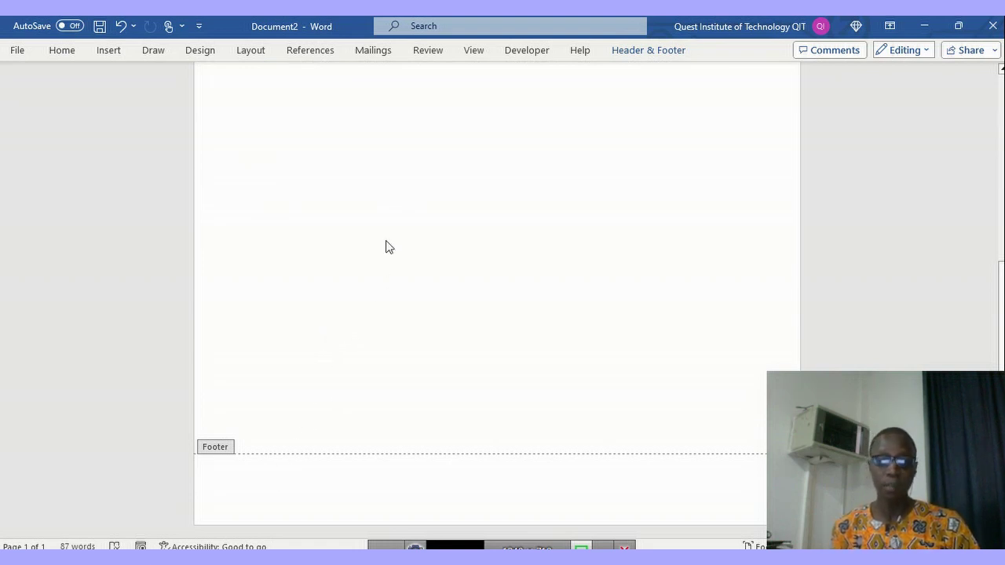
{"action": "scroll", "coordinate": [386, 247], "scroll_direction": "up", "scroll_amount": 2}
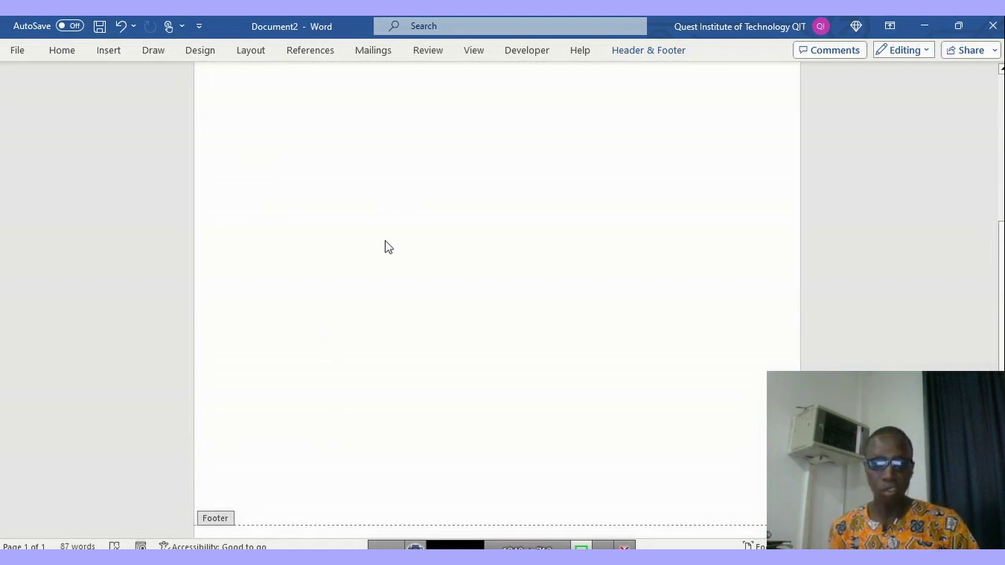
{"action": "scroll", "coordinate": [386, 247], "scroll_direction": "up", "scroll_amount": 12}
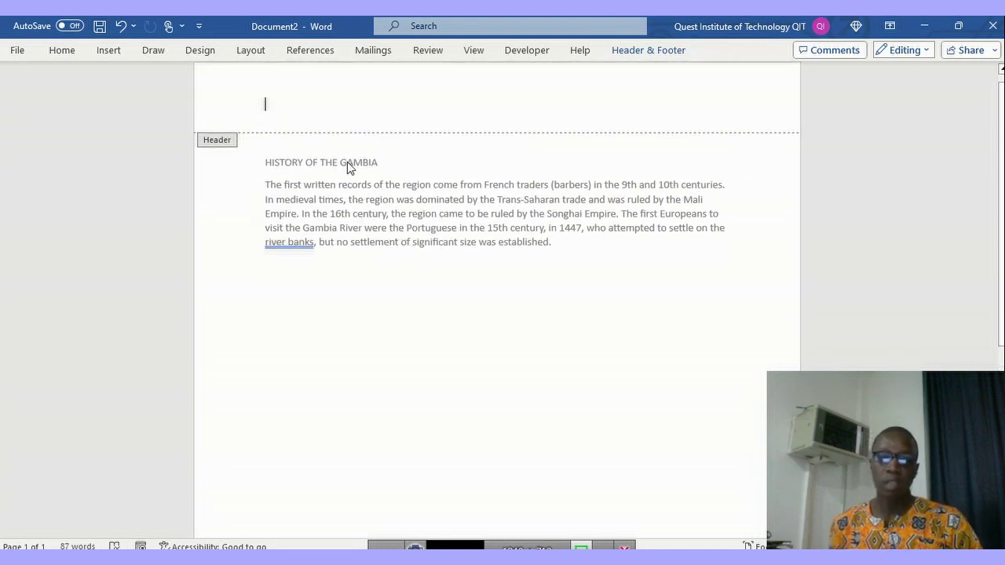
{"action": "scroll", "coordinate": [321, 206], "scroll_direction": "up", "scroll_amount": 1}
{"action": "double_click", "coordinate": [240, 190]}
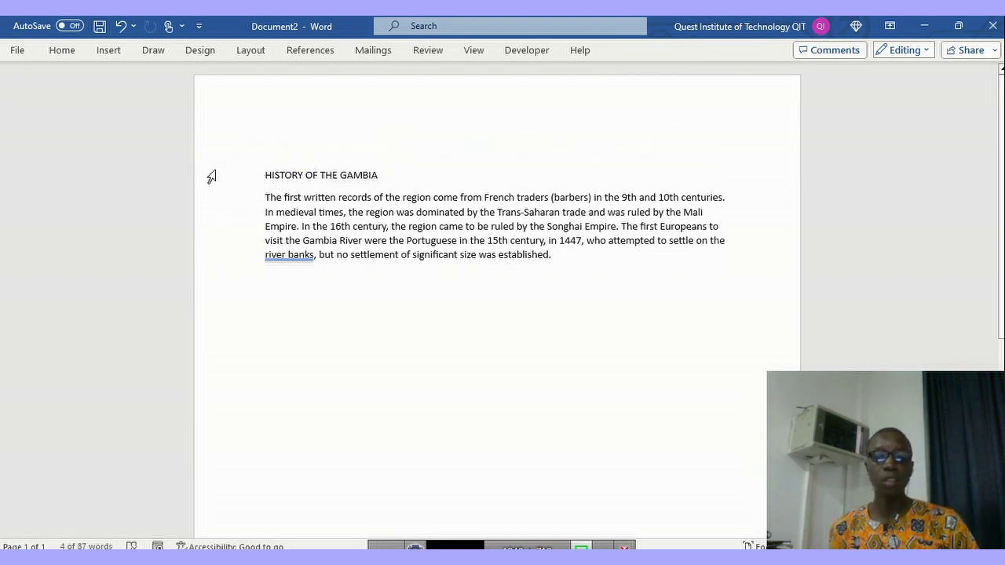
- Set the font of the heading "HISTORY OF THE GAMBIA" to Abadi Extra Light, Bold Italic, size 18
{"action": "left_click", "coordinate": [264, 174]}
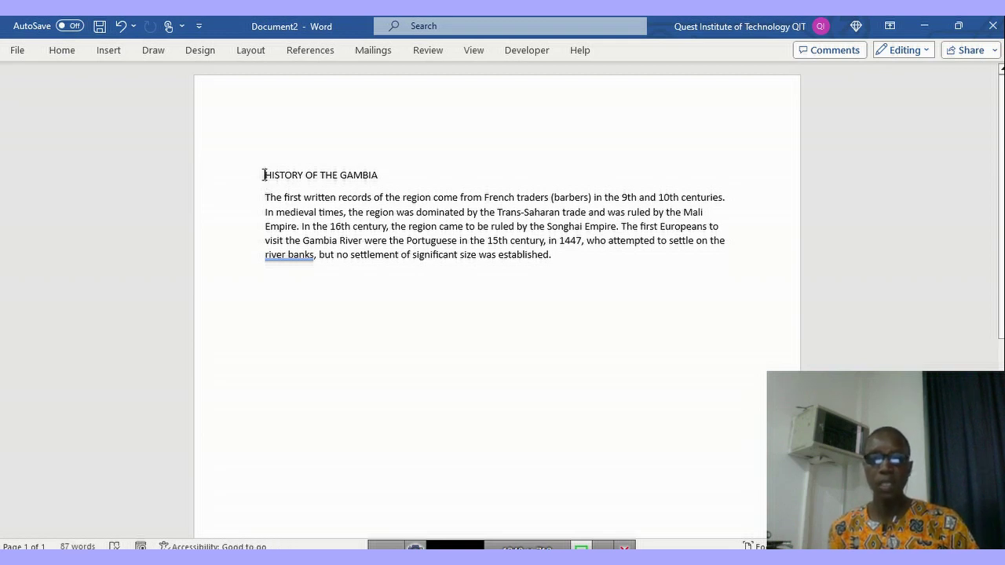
{"action": "left_click_drag", "start_coordinate": [277, 175], "coordinate": [381, 178]}
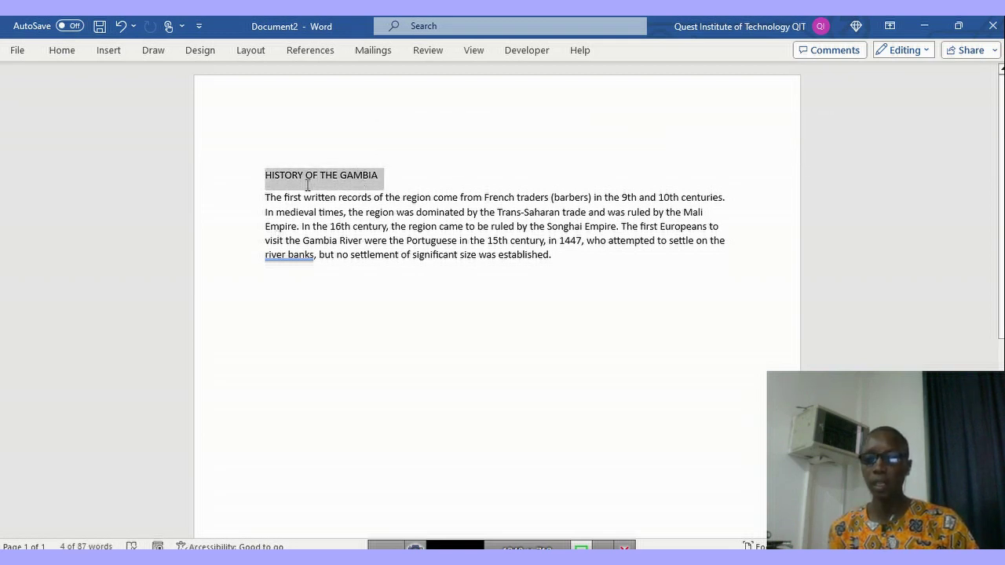
{"action": "left_click", "coordinate": [62, 50]}
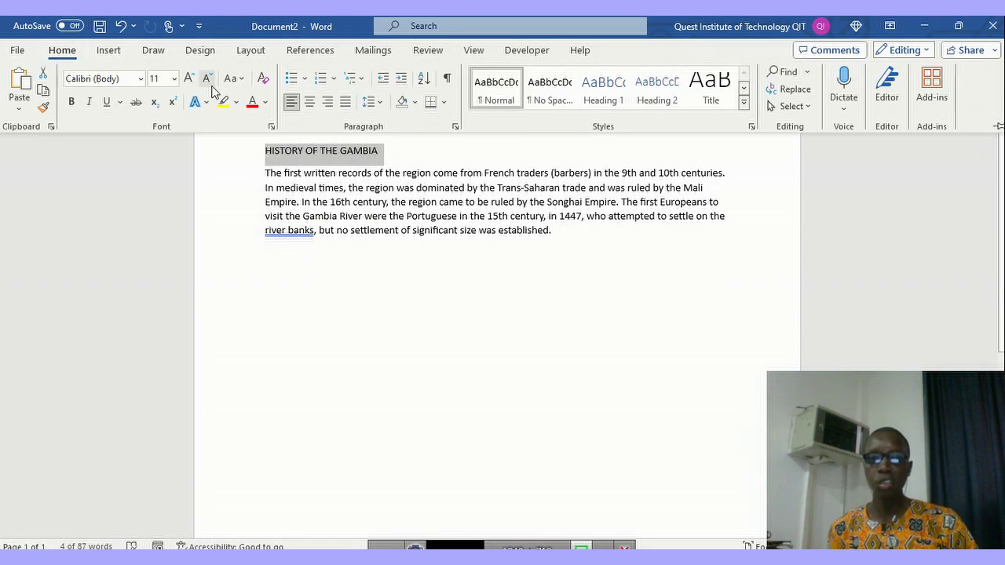
{"action": "left_click", "coordinate": [270, 128]}
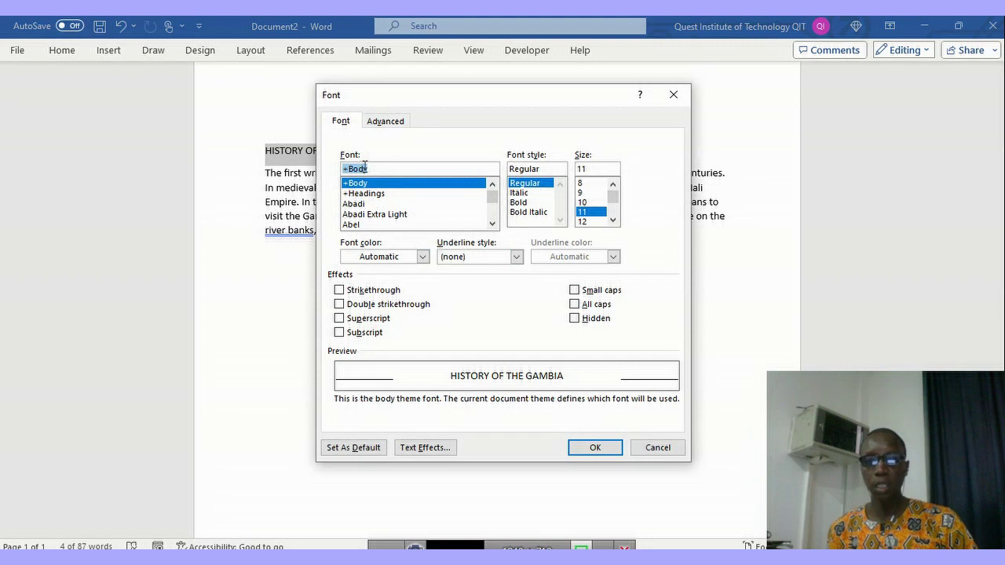
{"action": "left_click", "coordinate": [353, 216]}
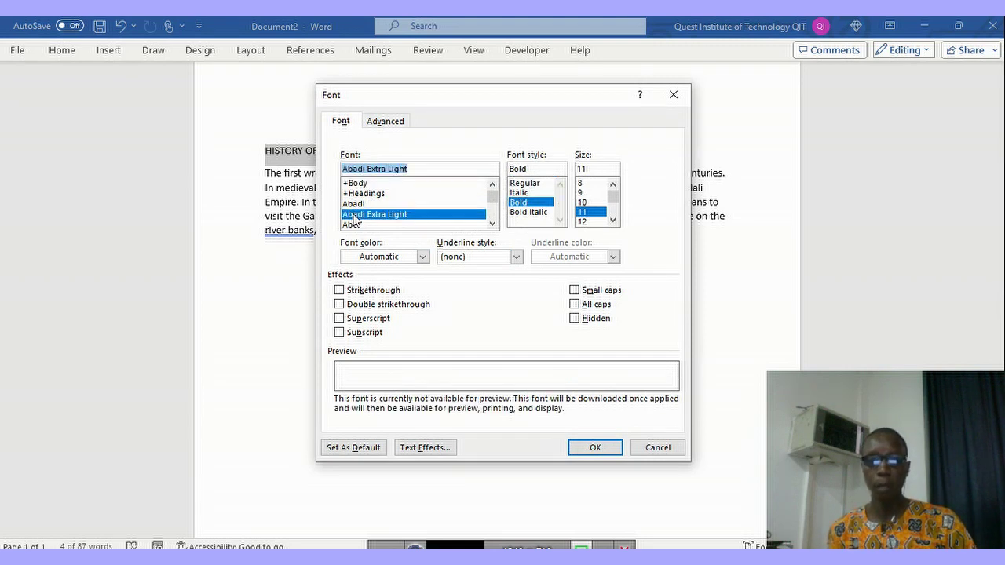
{"action": "left_click", "coordinate": [524, 212]}
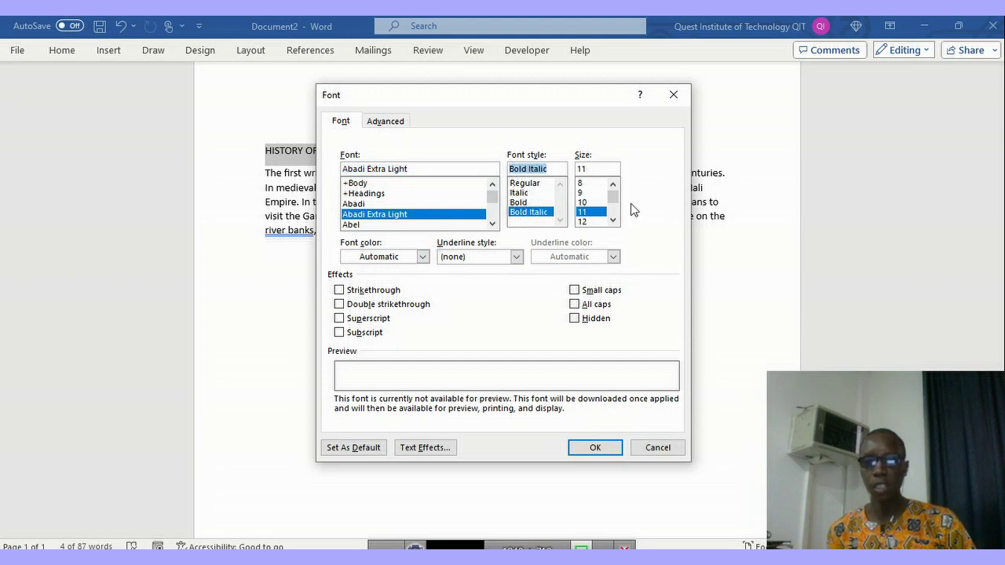
{"action": "left_click_drag", "start_coordinate": [613, 196], "coordinate": [613, 206]}
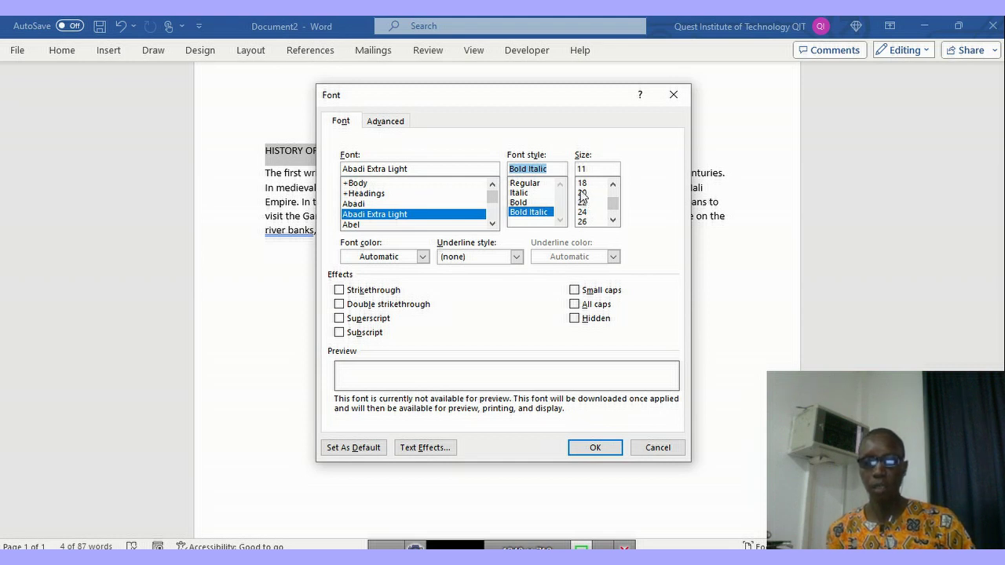
{"action": "left_click", "coordinate": [582, 185]}
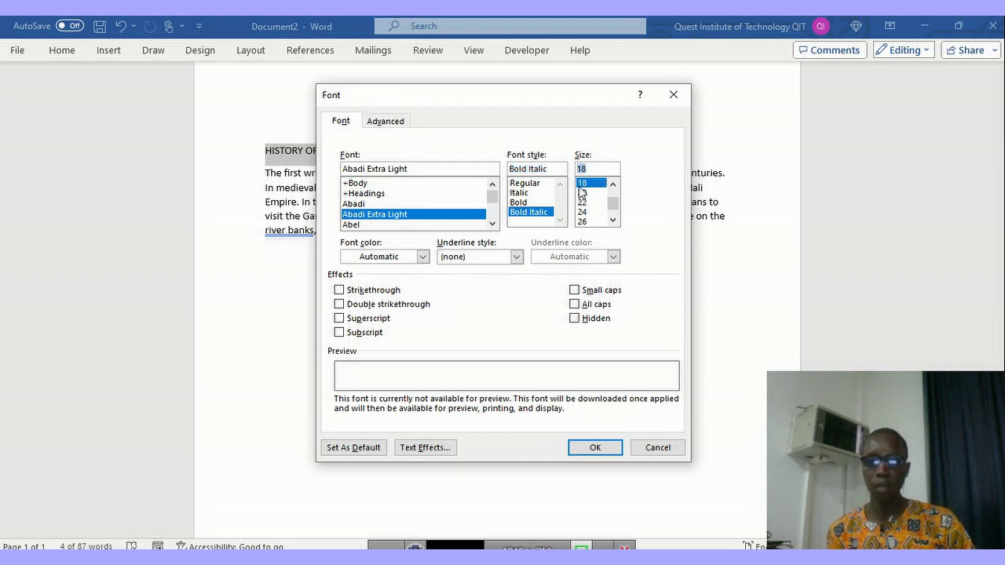
- Give the heading a light blue theme font colour and a black double underline, and apply the font settings
{"action": "left_click", "coordinate": [422, 257]}
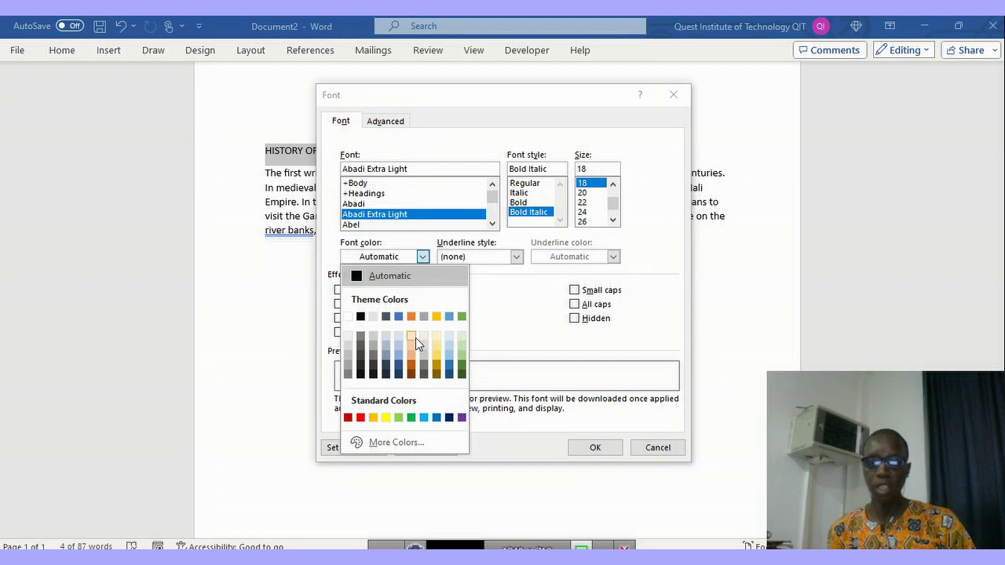
{"action": "left_click", "coordinate": [449, 317]}
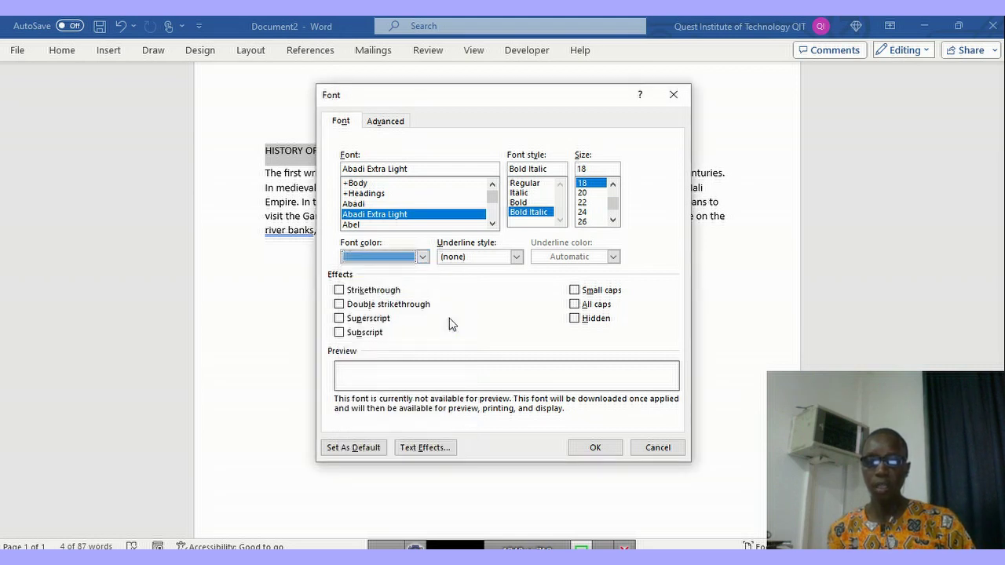
{"action": "left_click", "coordinate": [516, 257]}
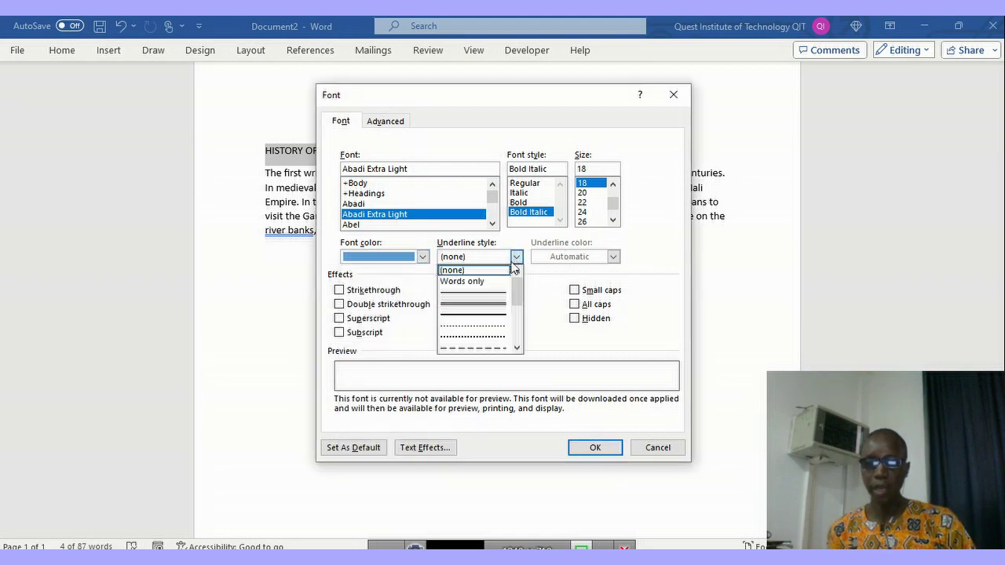
{"action": "left_click", "coordinate": [474, 304]}
{"action": "left_click", "coordinate": [573, 259]}
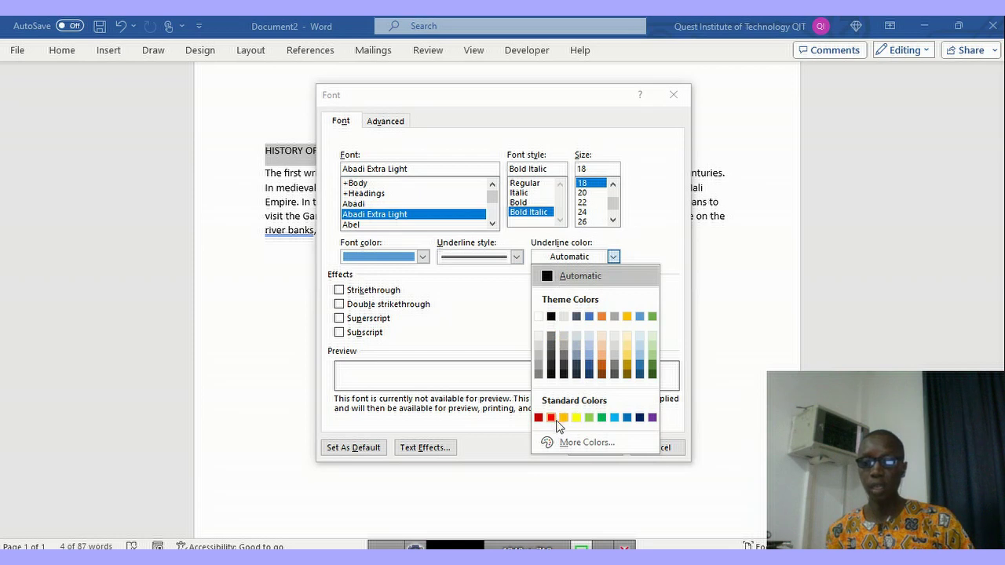
{"action": "left_click", "coordinate": [551, 317]}
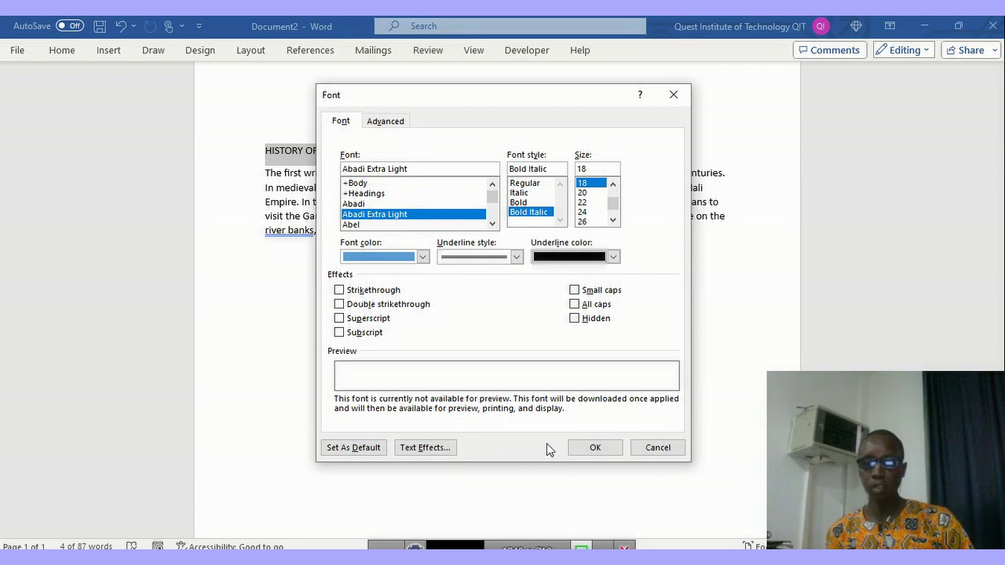
{"action": "left_click", "coordinate": [594, 448]}
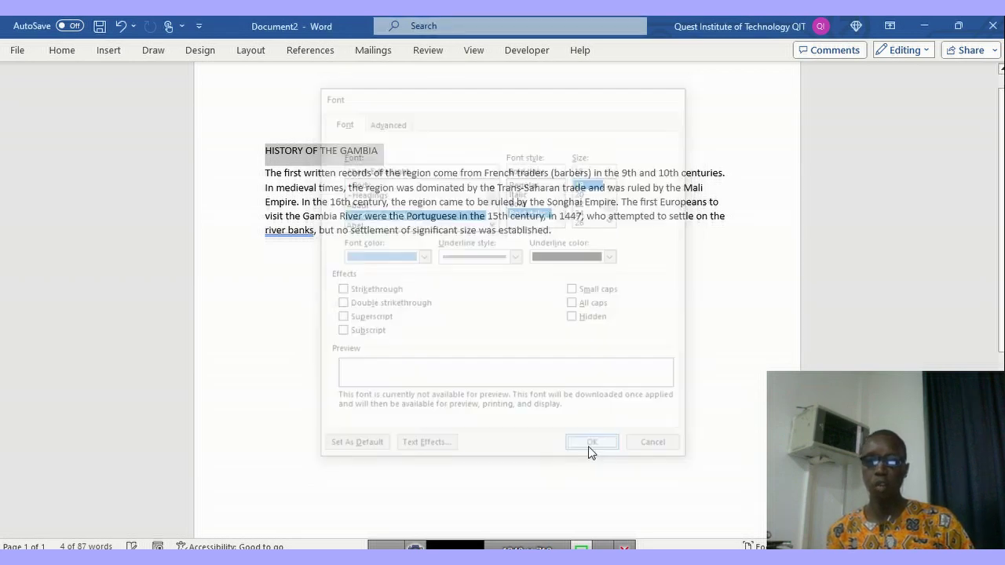
{"action": "left_click", "coordinate": [383, 153]}
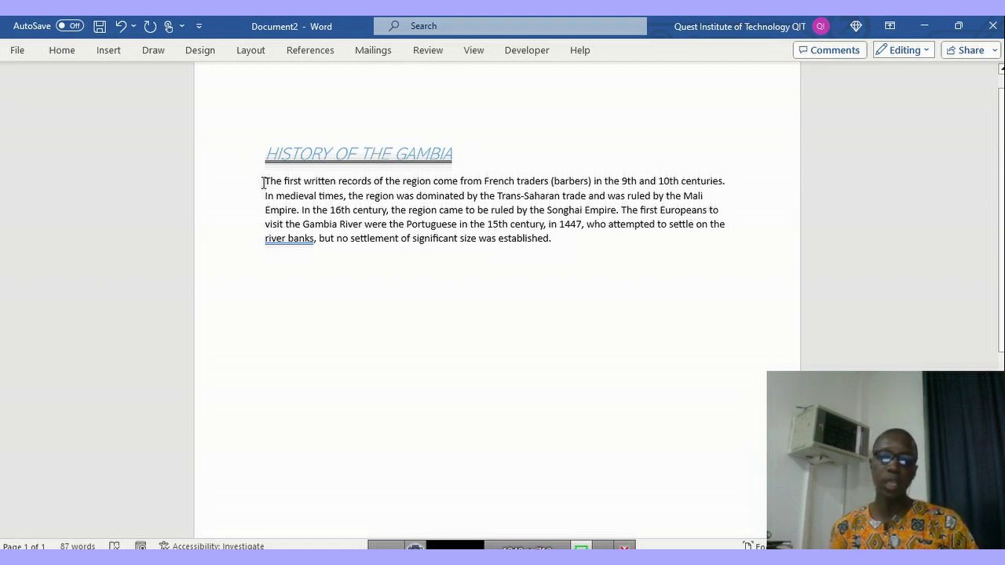
- Format the whole paragraph below the heading in Abadi at size 14
{"action": "left_click_drag", "start_coordinate": [325, 189], "coordinate": [553, 243]}
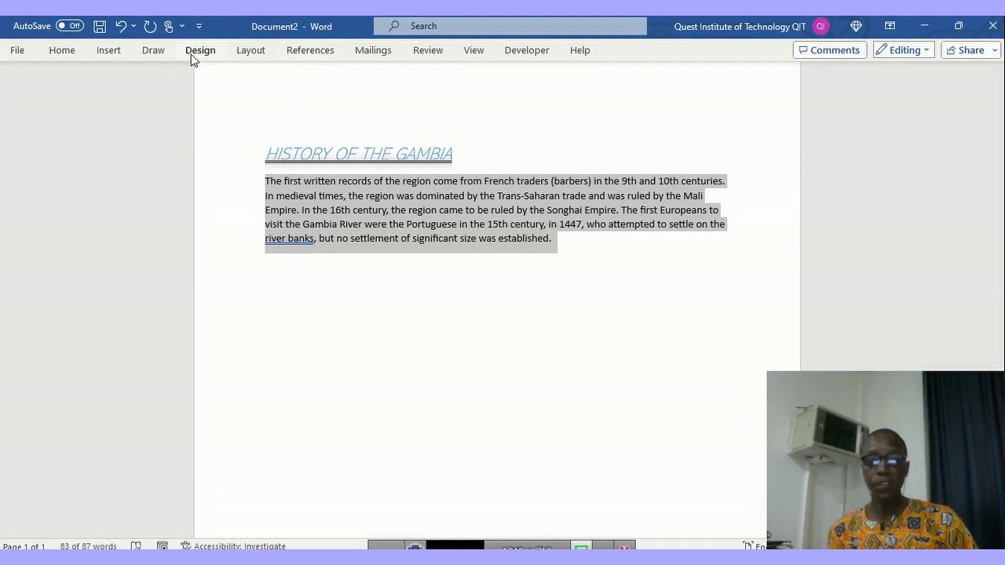
{"action": "left_click", "coordinate": [66, 53]}
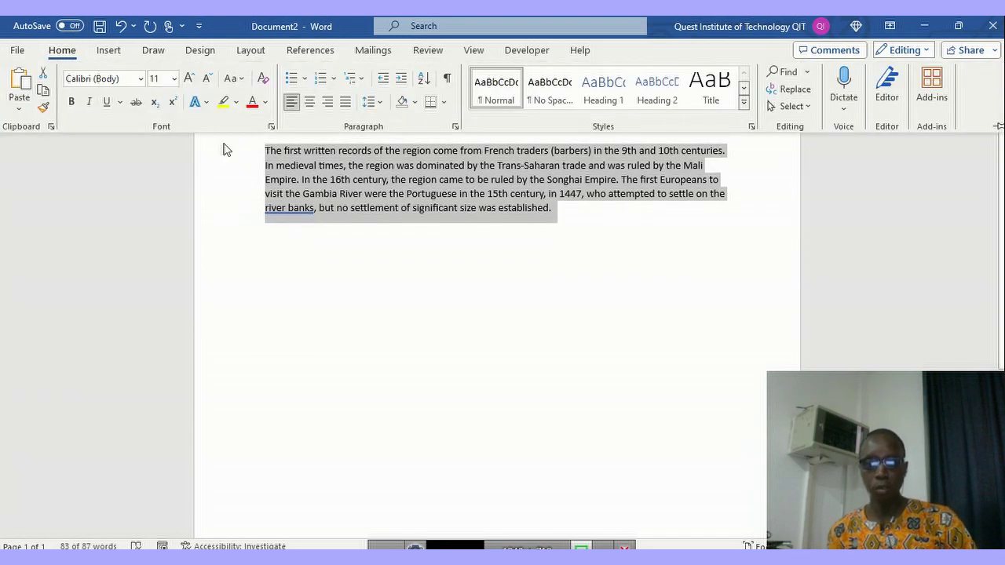
{"action": "left_click", "coordinate": [271, 127]}
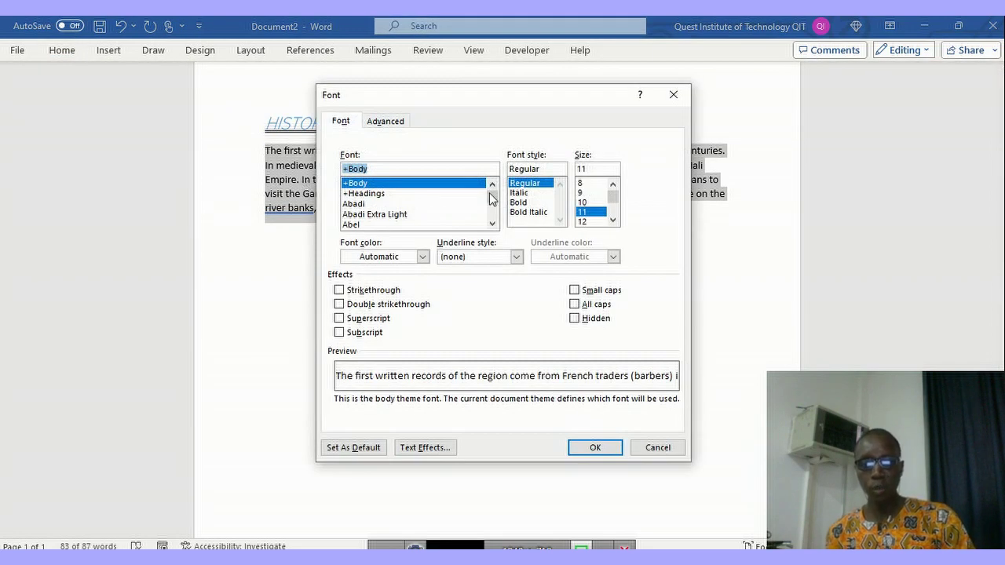
{"action": "left_click", "coordinate": [363, 206]}
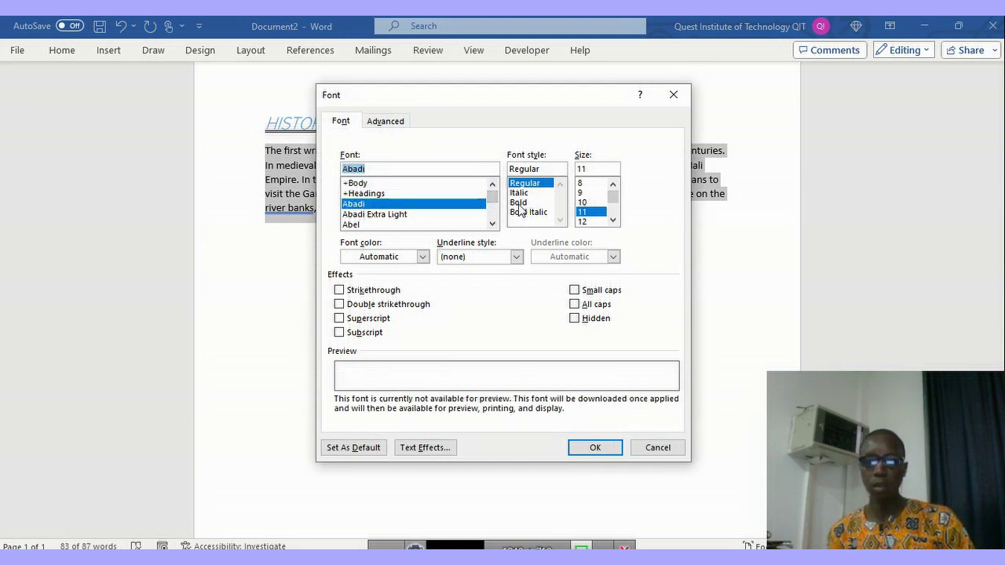
{"action": "left_click", "coordinate": [613, 221]}
{"action": "left_click", "coordinate": [613, 220]}
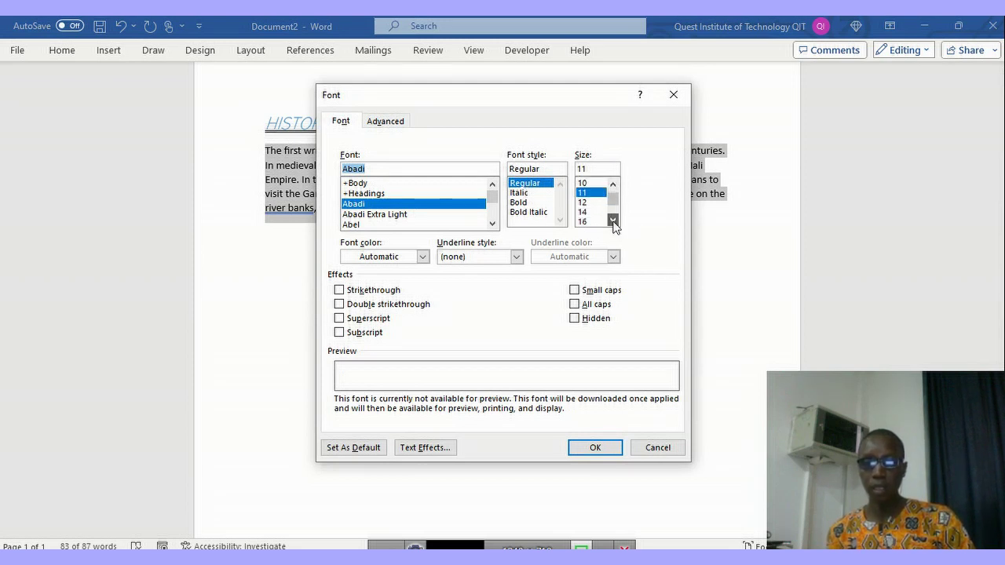
{"action": "left_click", "coordinate": [585, 212]}
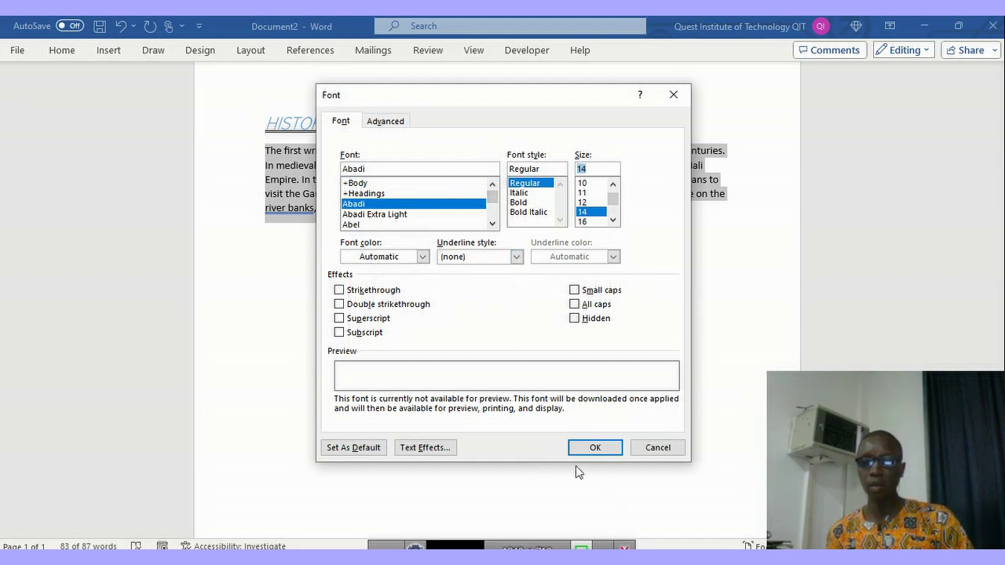
{"action": "left_click", "coordinate": [594, 448]}
{"action": "left_click", "coordinate": [444, 281]}
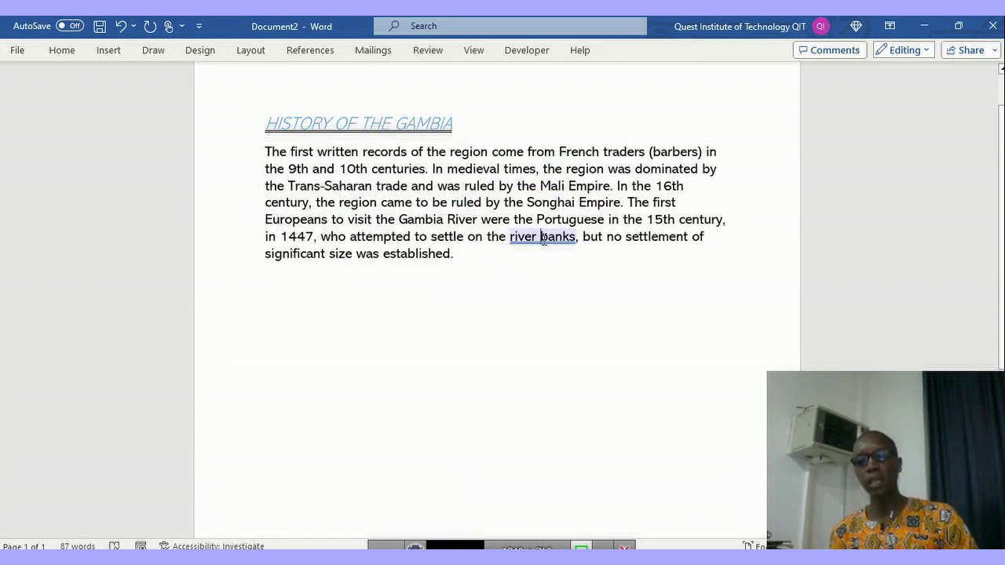
- Bring up the grammar options for the flagged words "river banks" and dismiss them without a correction
{"action": "right_click", "coordinate": [542, 239]}
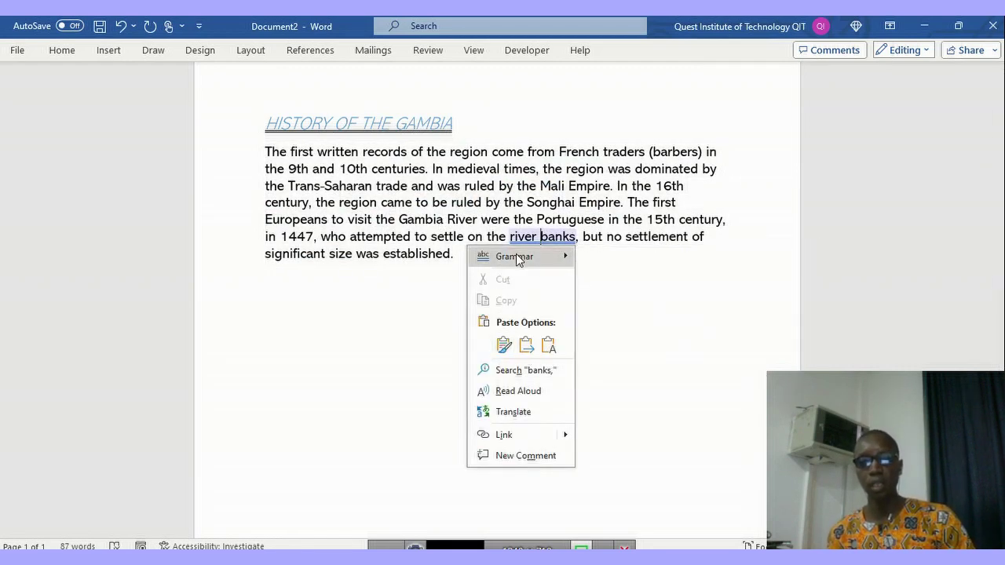
{"action": "left_click", "coordinate": [338, 329]}
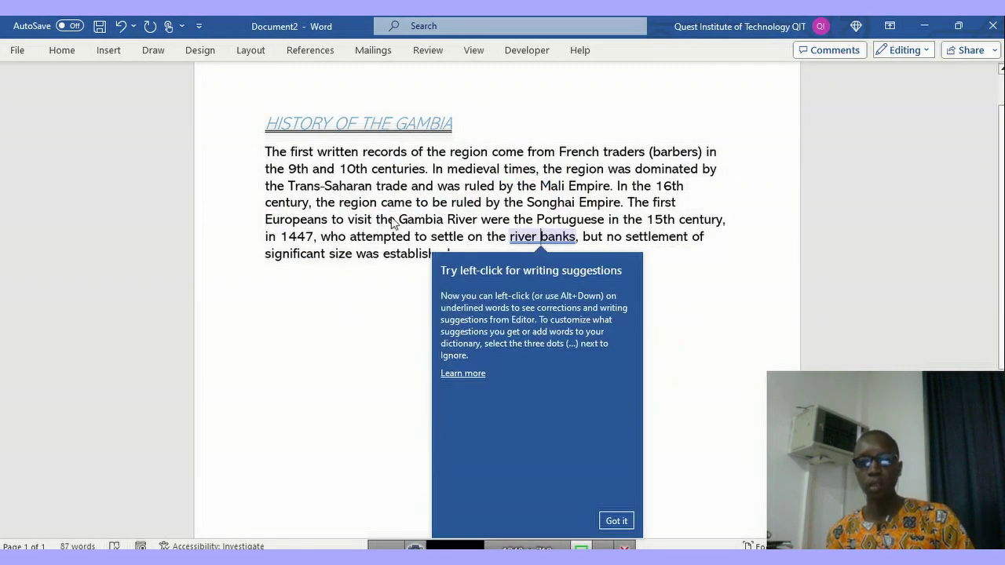
{"action": "left_click", "coordinate": [481, 224]}
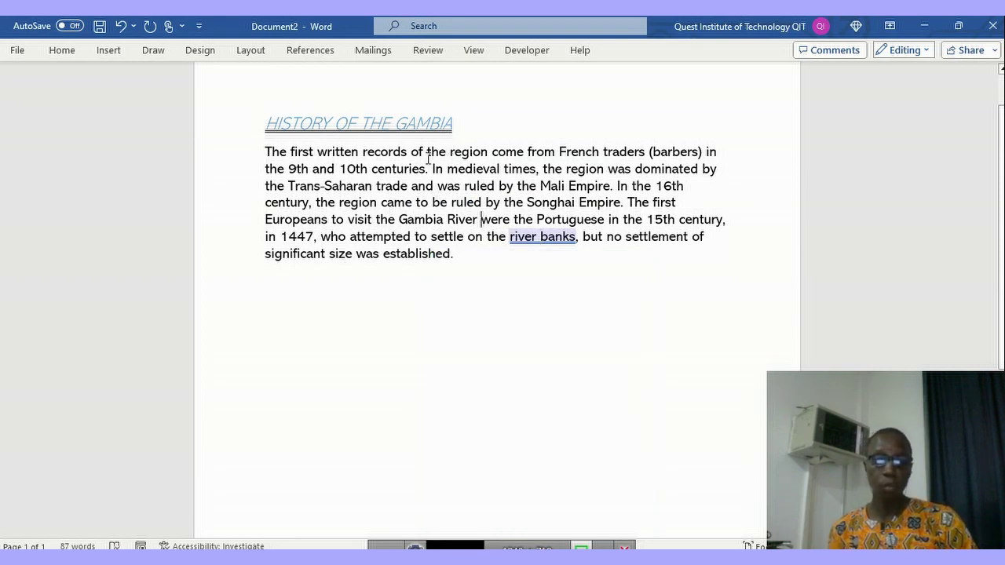
- Insert a Smiley Face basic shape in the empty area below the paragraph
{"action": "scroll", "coordinate": [431, 153], "scroll_direction": "up", "scroll_amount": 2}
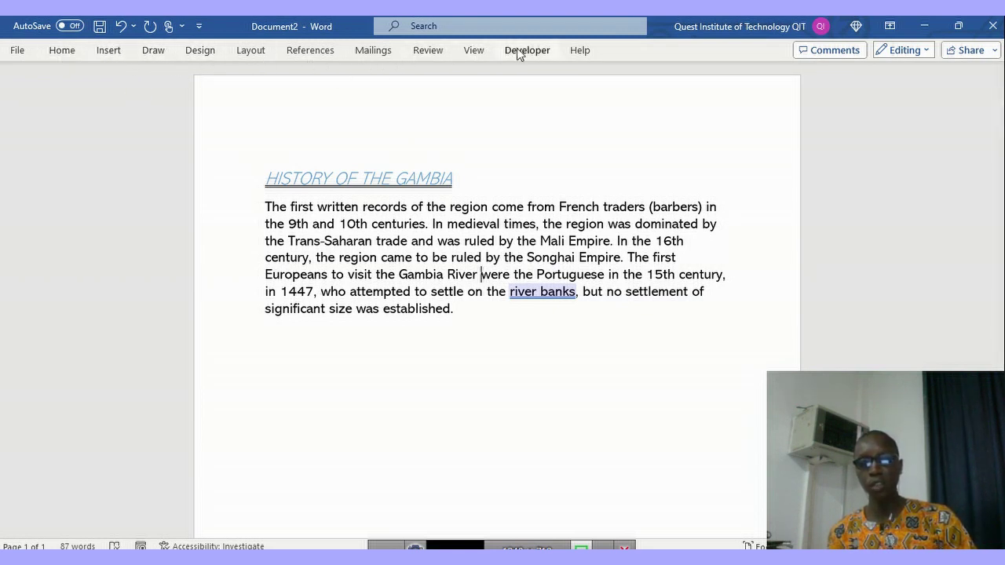
{"action": "left_click", "coordinate": [109, 51]}
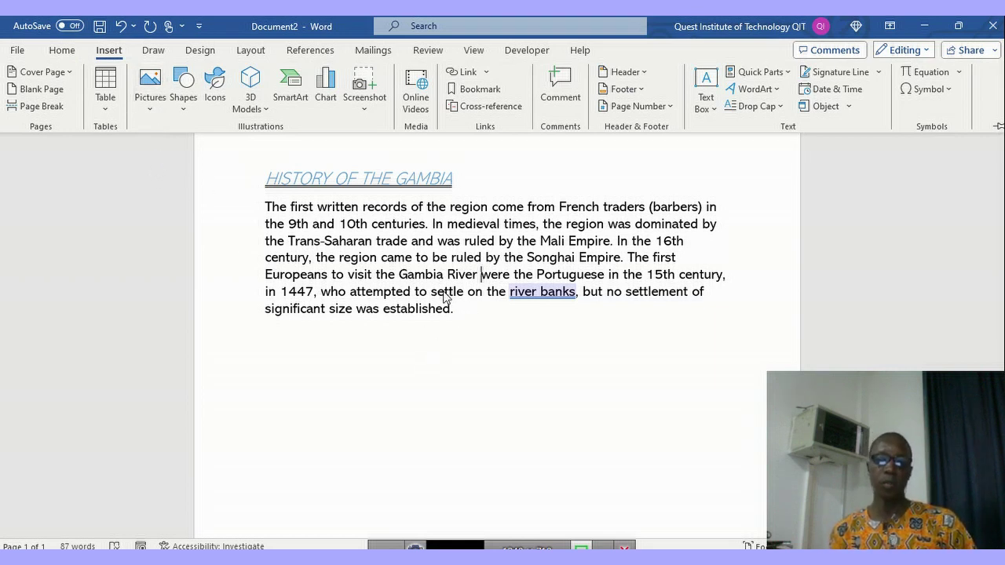
{"action": "left_click", "coordinate": [180, 117]}
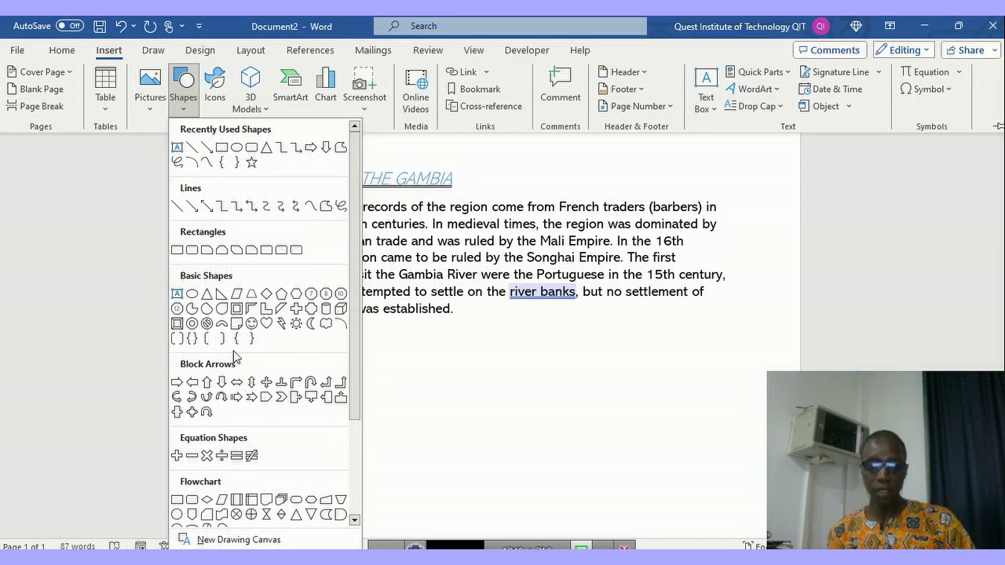
{"action": "scroll", "coordinate": [250, 314], "scroll_direction": "down", "scroll_amount": 2}
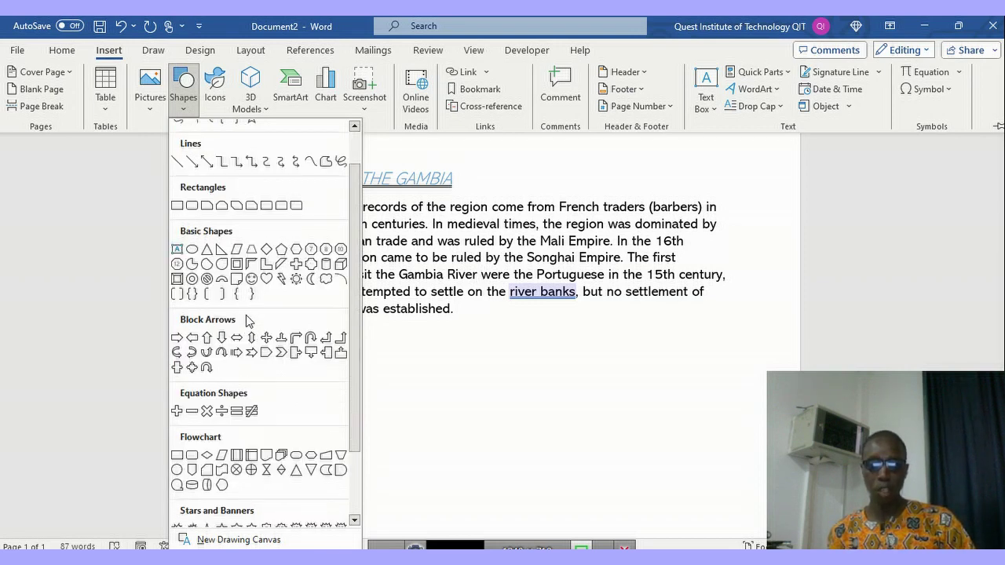
{"action": "scroll", "coordinate": [272, 453], "scroll_direction": "down", "scroll_amount": 1}
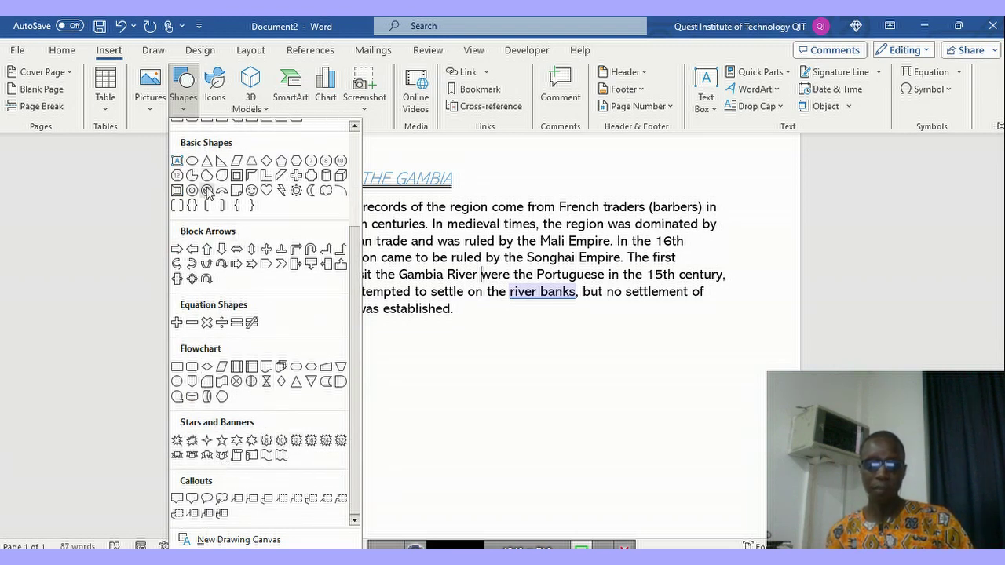
{"action": "scroll", "coordinate": [223, 208], "scroll_direction": "up", "scroll_amount": 3}
{"action": "scroll", "coordinate": [226, 216], "scroll_direction": "down", "scroll_amount": 1}
{"action": "scroll", "coordinate": [229, 216], "scroll_direction": "up", "scroll_amount": 1}
{"action": "scroll", "coordinate": [234, 222], "scroll_direction": "down", "scroll_amount": 3}
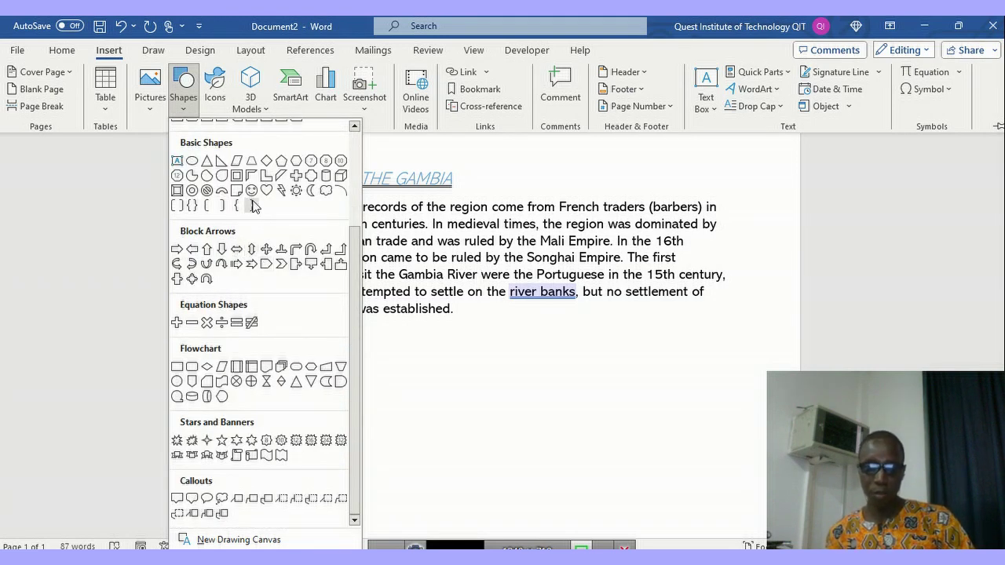
{"action": "left_click", "coordinate": [249, 191]}
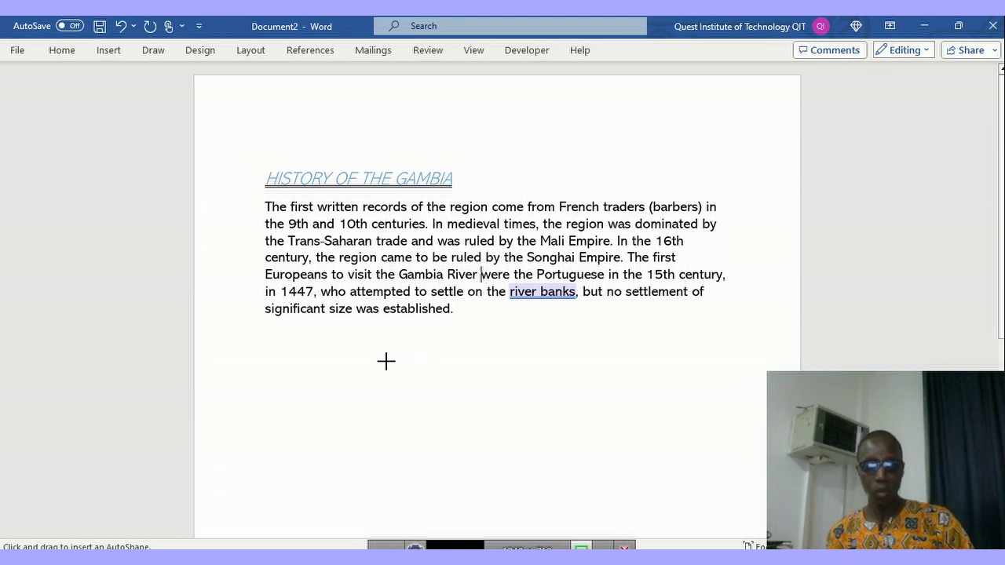
{"action": "left_click_drag", "start_coordinate": [338, 368], "coordinate": [339, 370]}
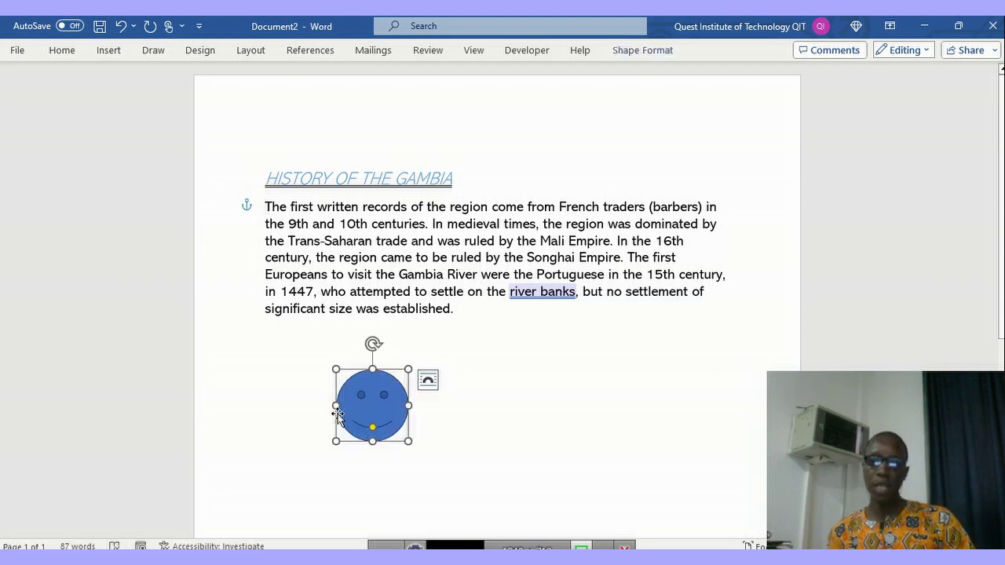
- Resize the smiley face by extending its left and top edges and pulling its right edge slightly inward, and deselect it
{"action": "left_click_drag", "start_coordinate": [336, 406], "coordinate": [304, 405]}
{"action": "left_click_drag", "start_coordinate": [356, 369], "coordinate": [355, 359]}
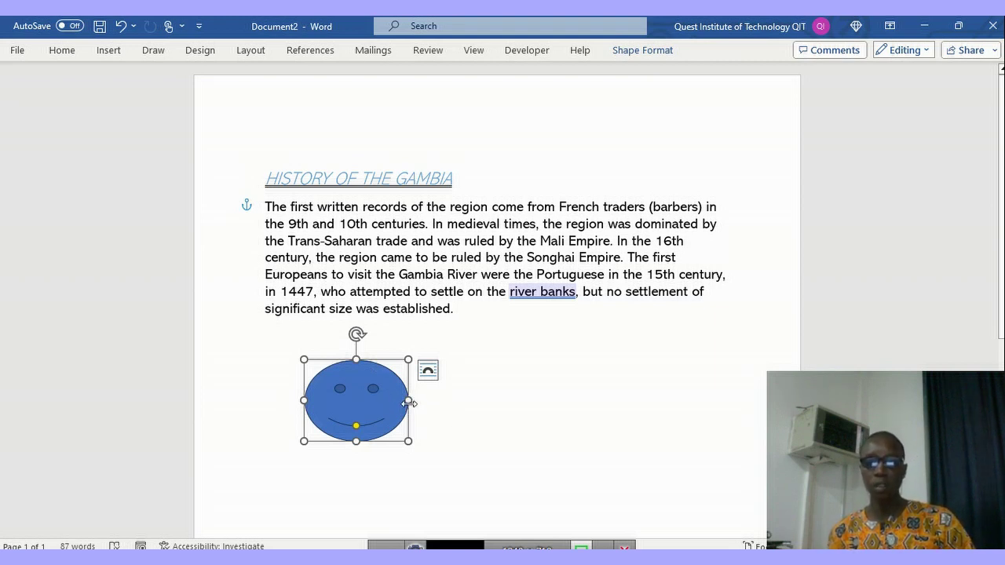
{"action": "left_click_drag", "start_coordinate": [406, 402], "coordinate": [396, 402]}
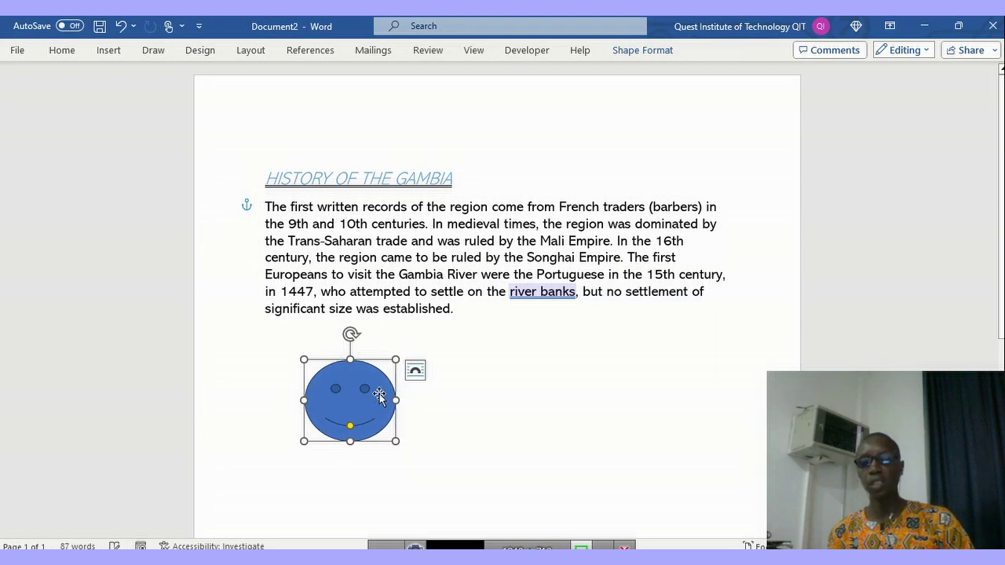
{"action": "left_click", "coordinate": [464, 409]}
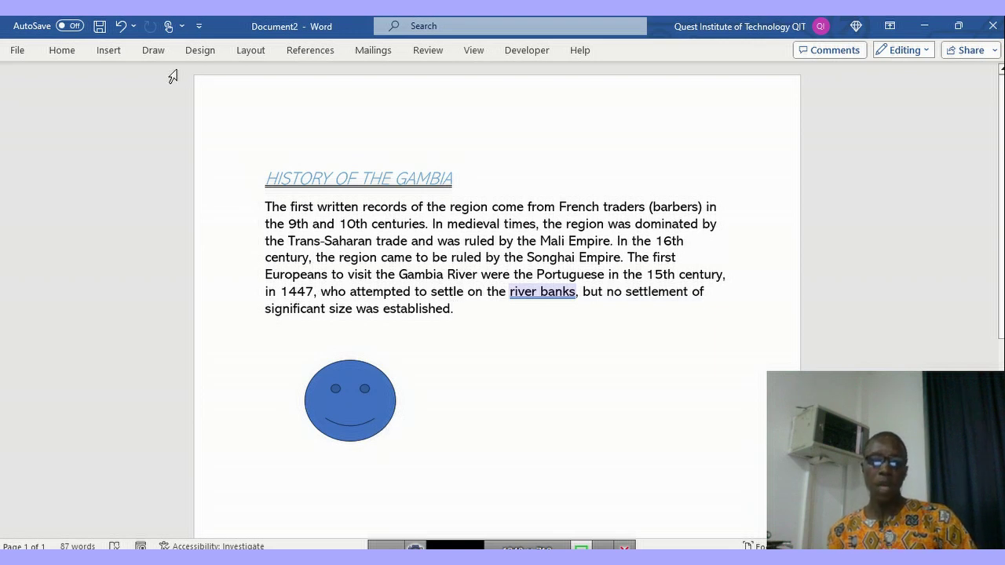
- Open the full Symbol dialog for inserting at the end of the paragraph and move it lower on the page
{"action": "left_click", "coordinate": [112, 55]}
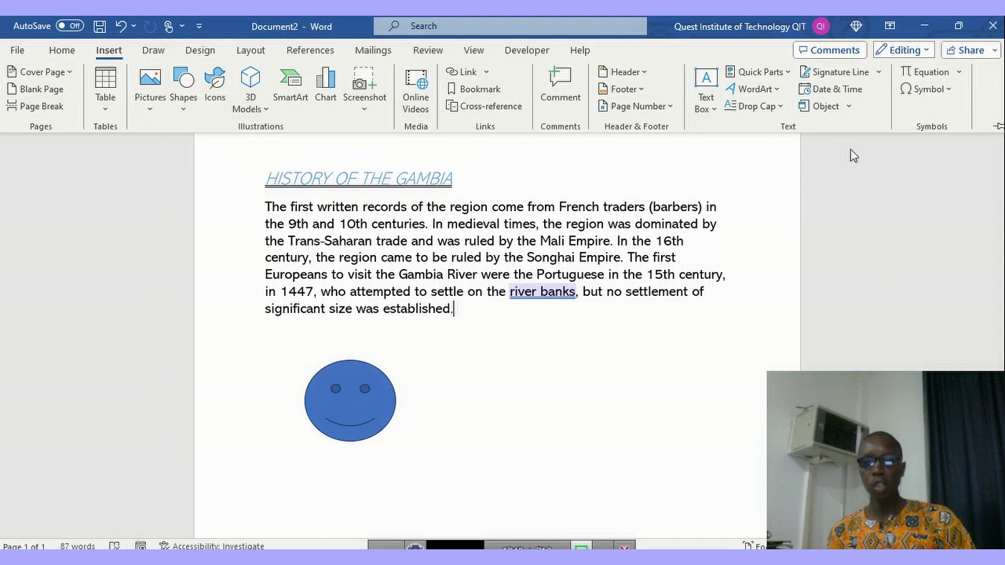
{"action": "left_click", "coordinate": [951, 90]}
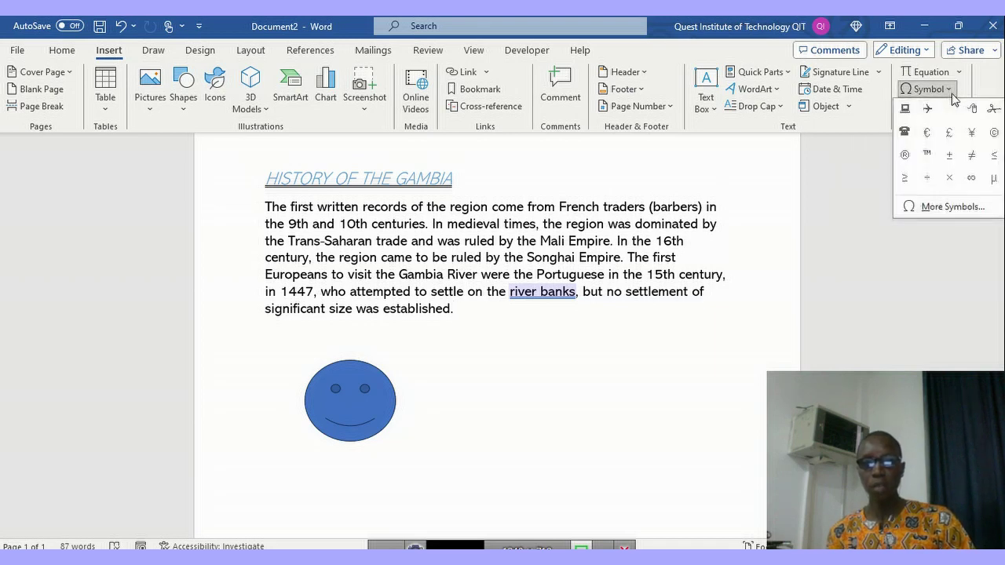
{"action": "left_click", "coordinate": [947, 210]}
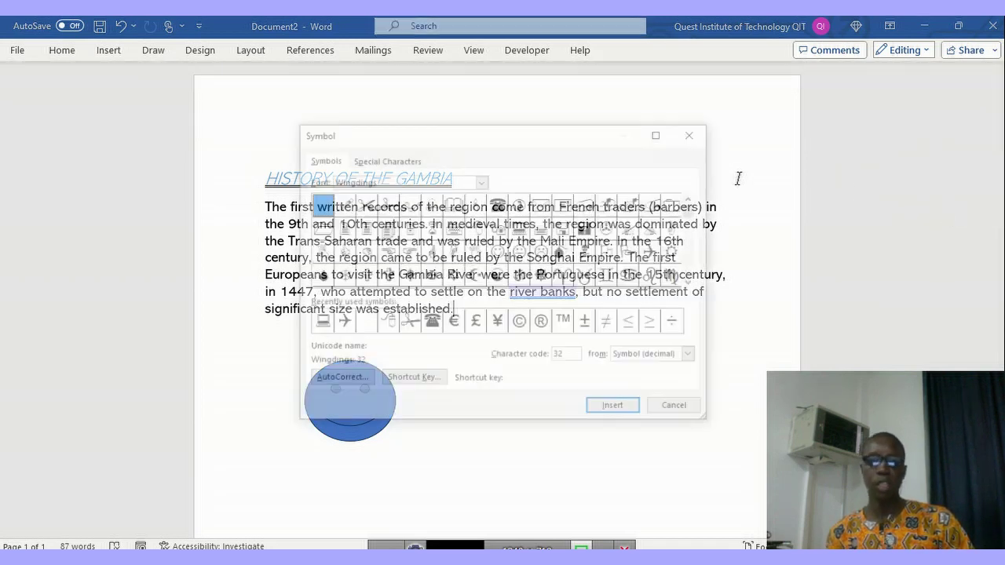
{"action": "left_click_drag", "start_coordinate": [495, 142], "coordinate": [458, 188]}
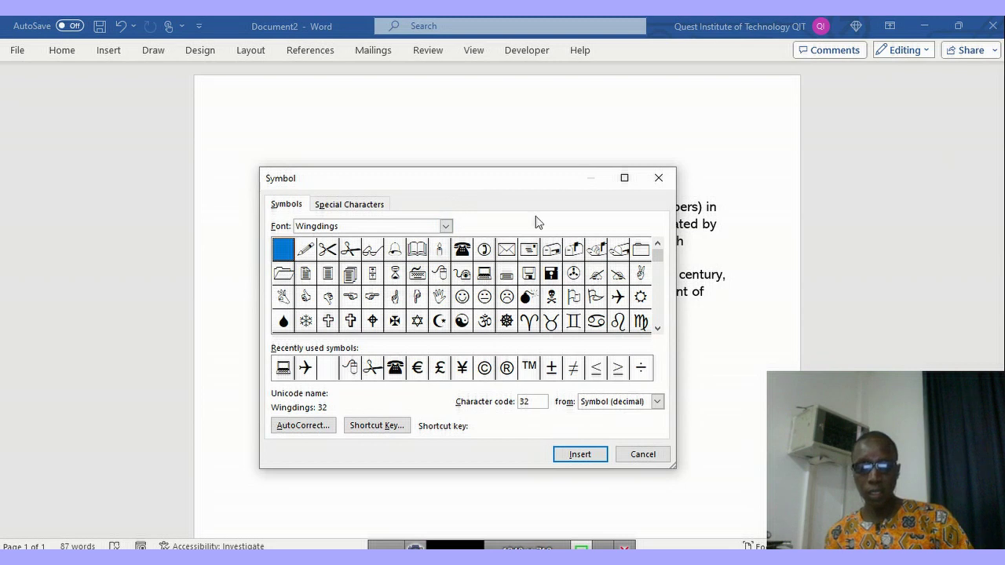
- Try the Walbaum Heading font for the symbol list and set the font back to Wingdings
{"action": "left_click", "coordinate": [446, 226]}
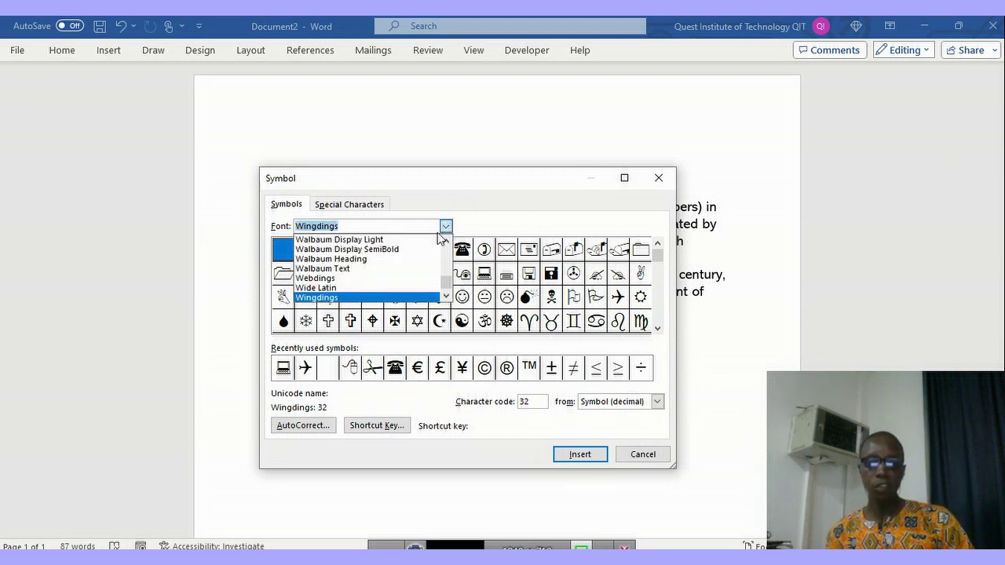
{"action": "left_click", "coordinate": [361, 259]}
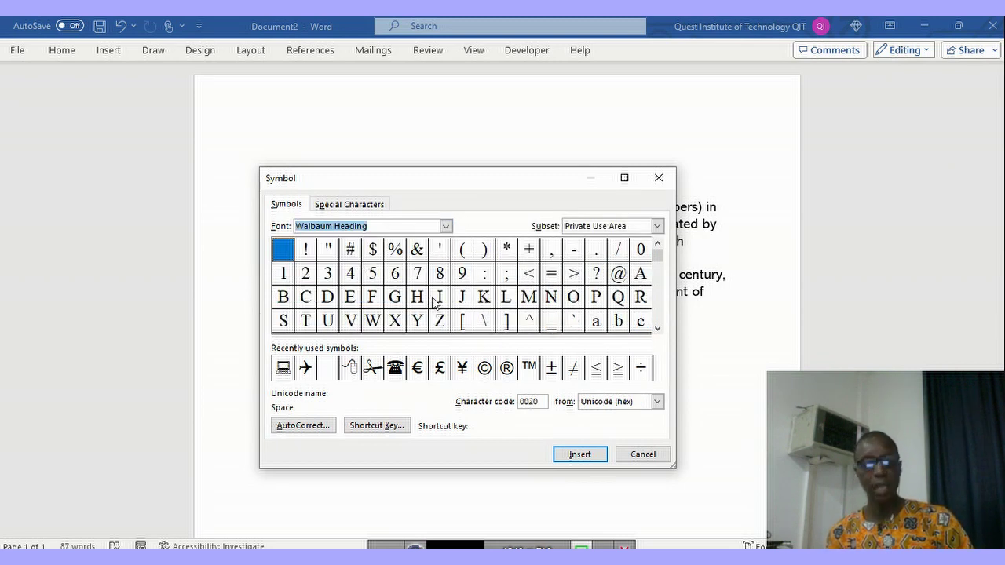
{"action": "left_click", "coordinate": [391, 228]}
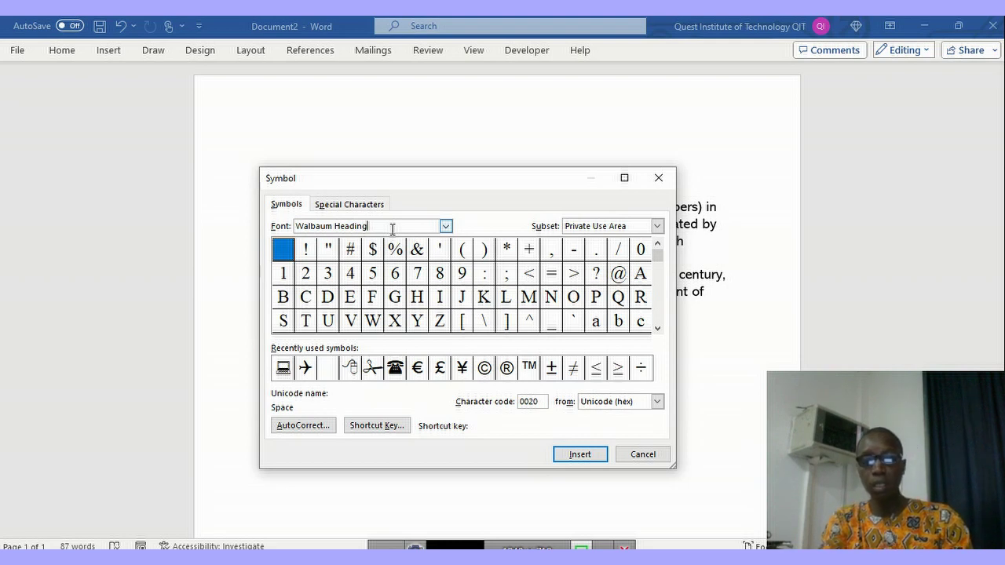
{"action": "key", "text": "BackSpace"}
{"action": "key", "text": "BackSpace"}
{"action": "key", "text": "BackSpace"}
{"action": "key", "text": "BackSpace"}
{"action": "key", "text": "BackSpace"}
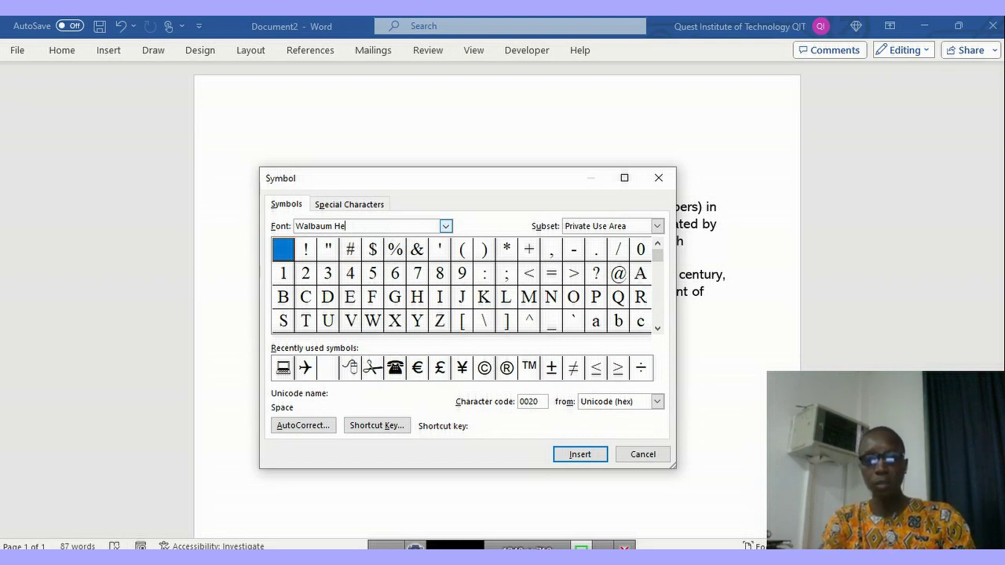
{"action": "key", "text": "BackSpace"}
{"action": "key", "text": "BackSpace"}
{"action": "key", "text": "BackSpace"}
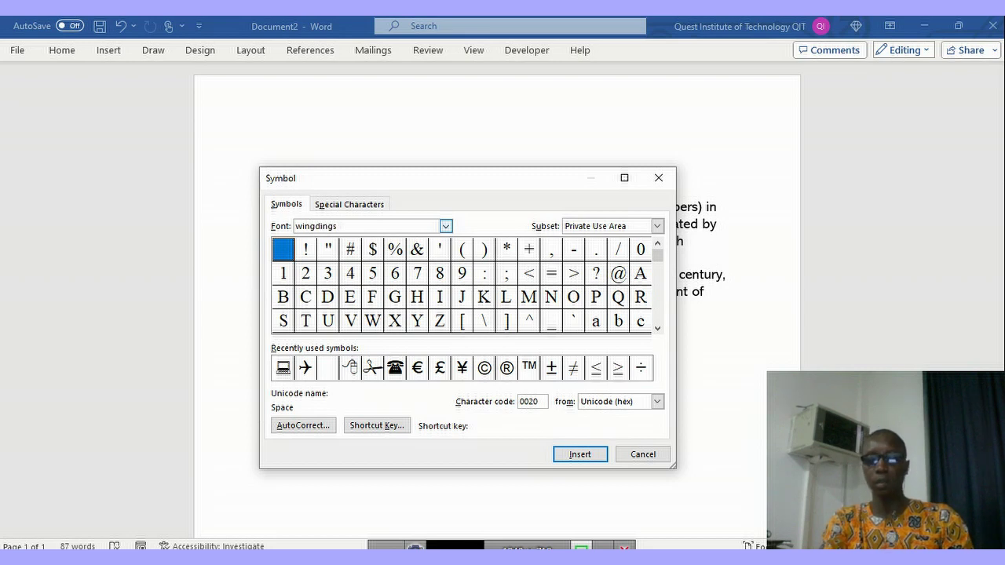
{"action": "key", "text": "Return"}
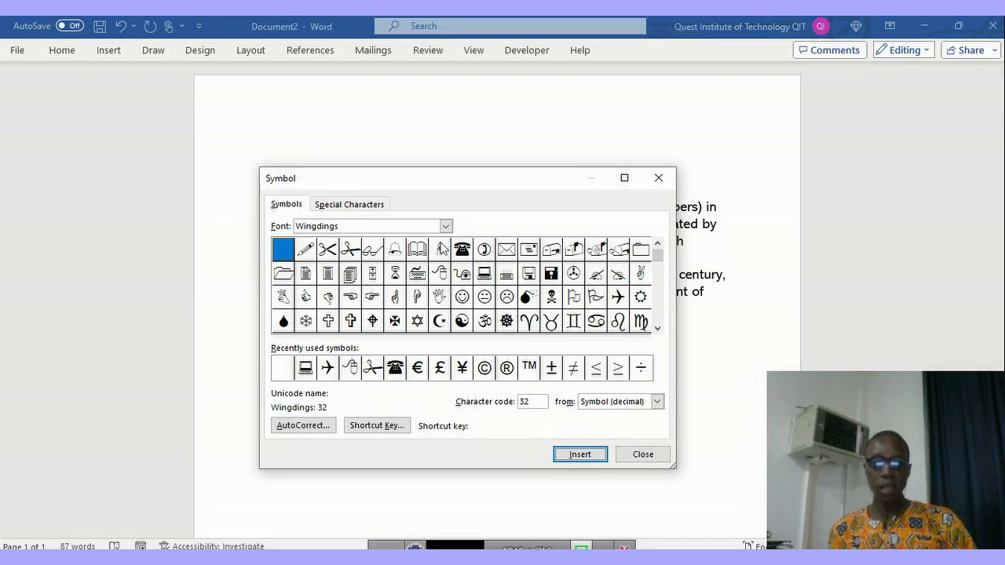
- Insert the Wingdings black telephone and airplane symbols after the paragraph's last sentence and close the Symbol dialog
{"action": "left_click", "coordinate": [463, 250]}
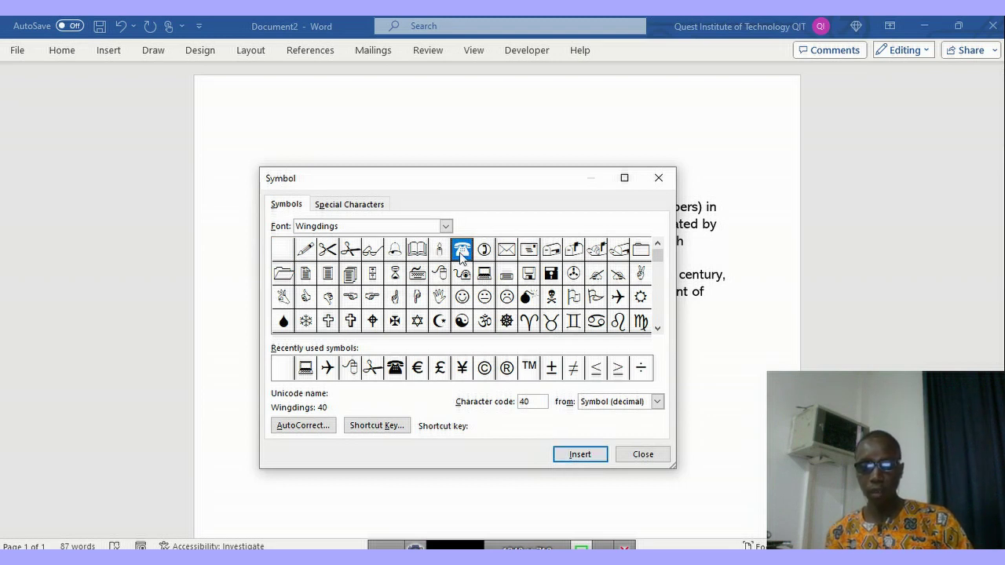
{"action": "left_click", "coordinate": [572, 463]}
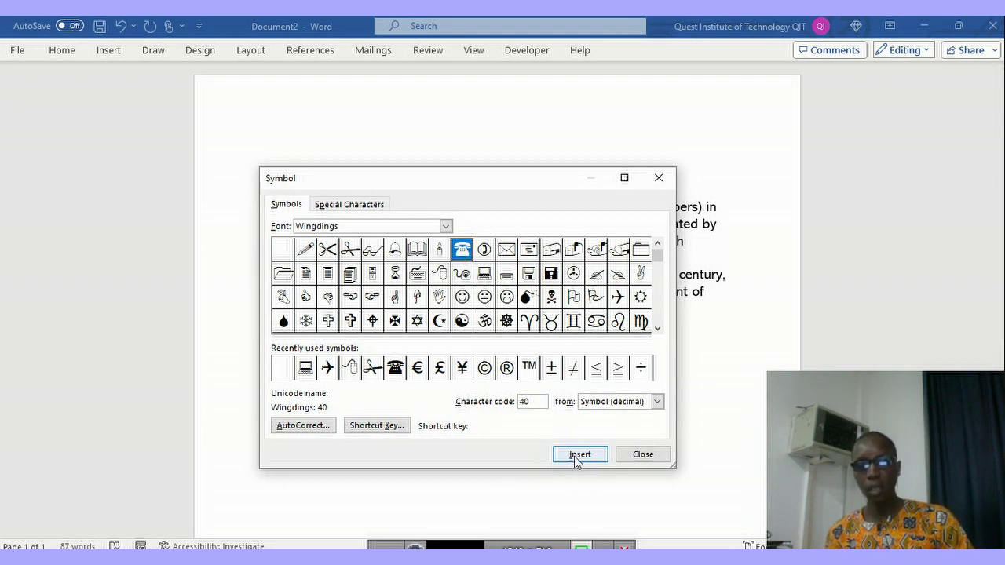
{"action": "left_click", "coordinate": [573, 456]}
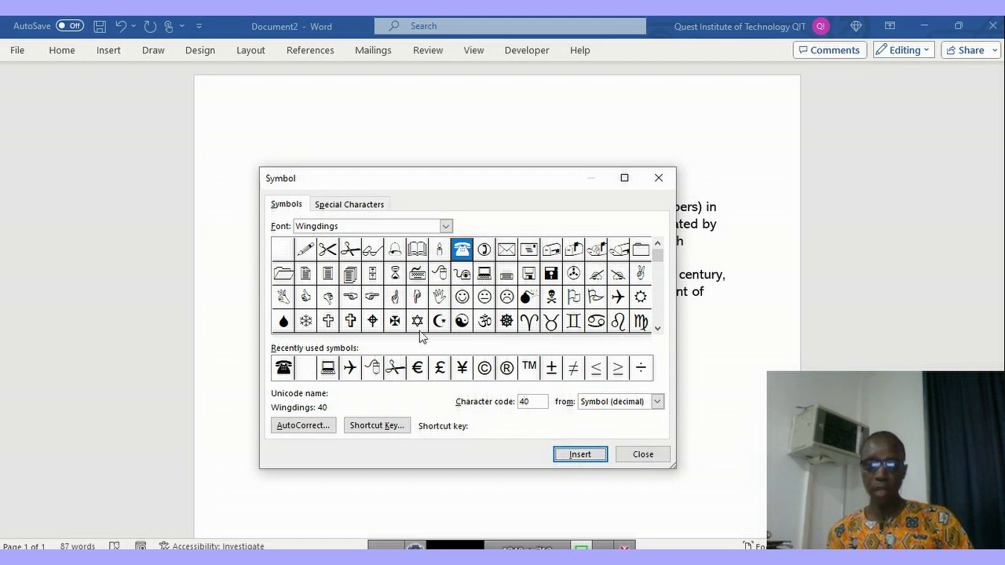
{"action": "left_click", "coordinate": [619, 296]}
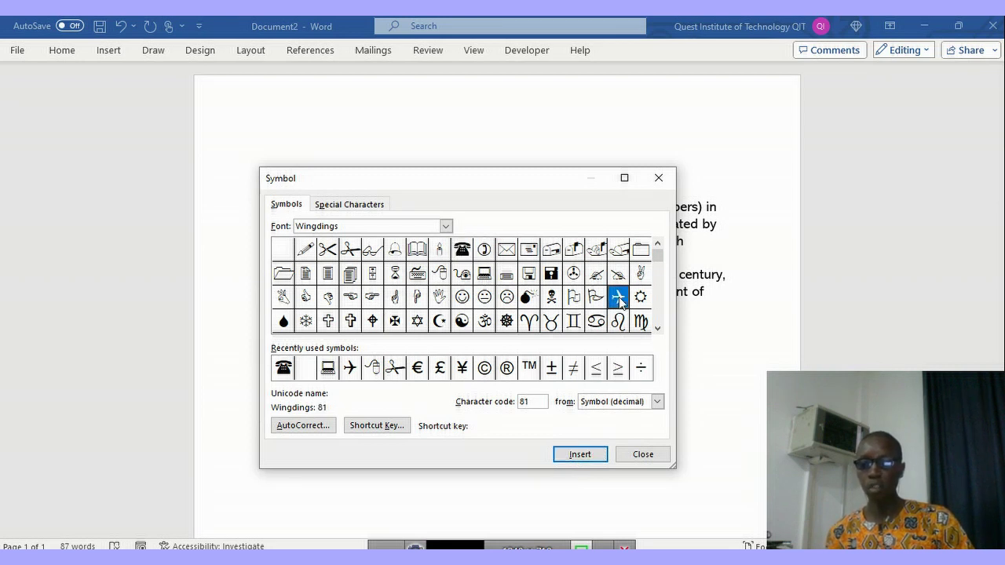
{"action": "left_click", "coordinate": [583, 460]}
{"action": "left_click", "coordinate": [642, 456]}
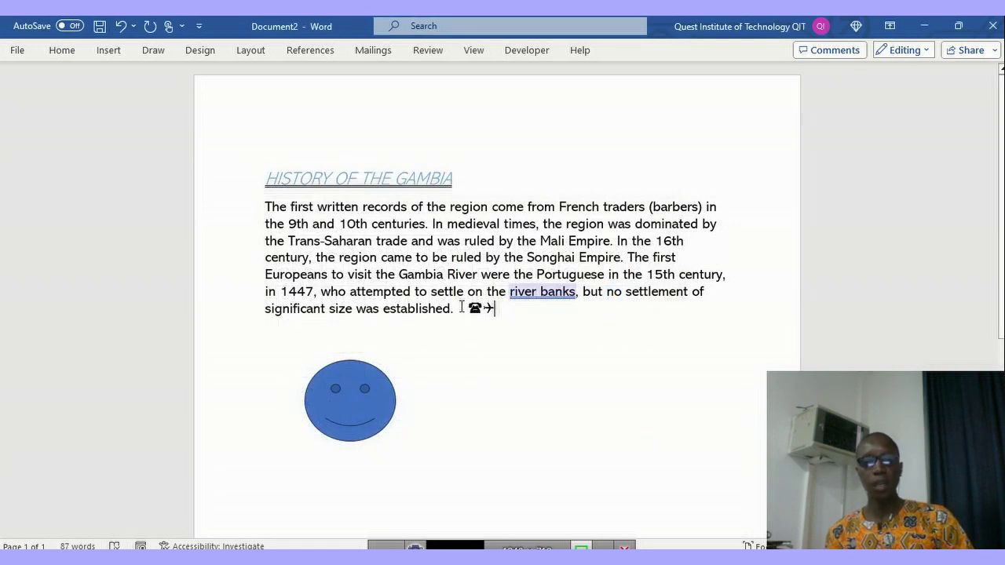
- Put the telephone and airplane symbols on their own line below the paragraph and set their font size to 72
{"action": "left_click", "coordinate": [469, 310]}
{"action": "key", "text": "Return"}
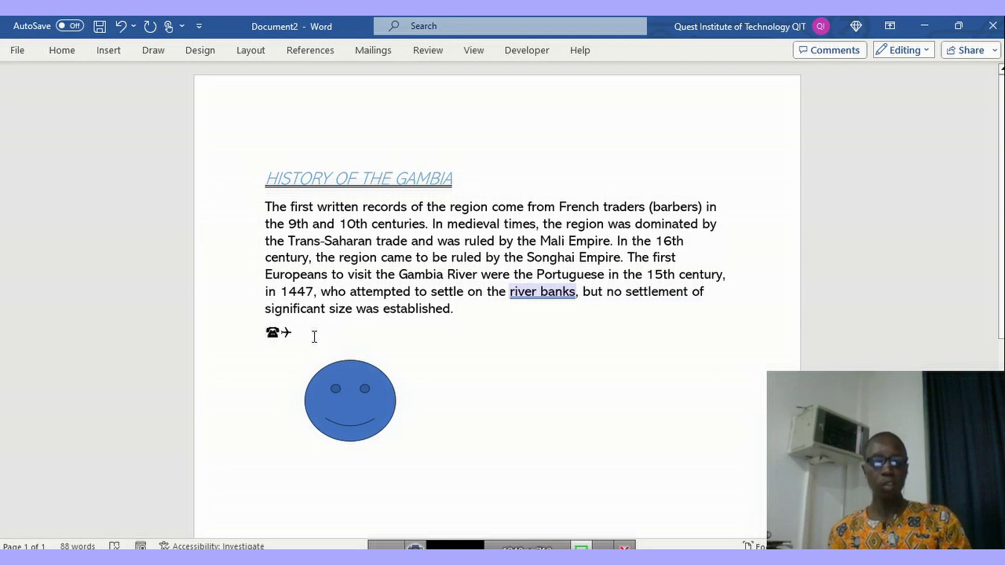
{"action": "left_click_drag", "start_coordinate": [310, 335], "coordinate": [254, 341]}
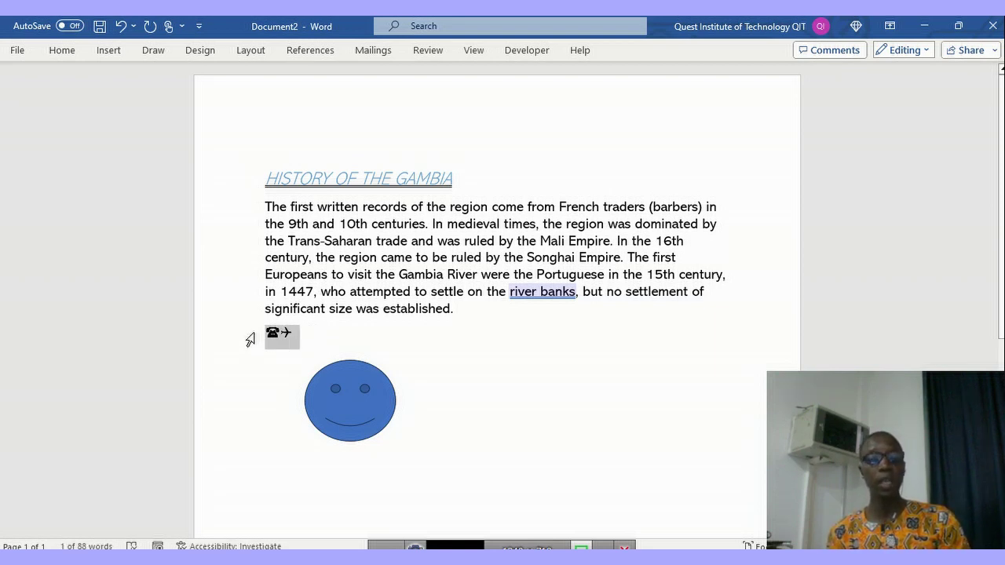
{"action": "left_click", "coordinate": [63, 51]}
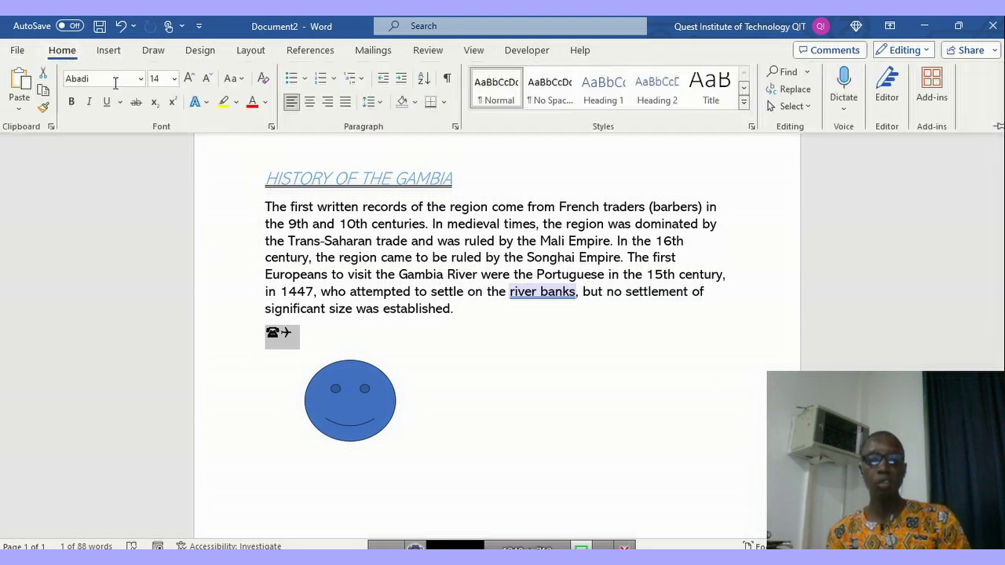
{"action": "left_click", "coordinate": [174, 83]}
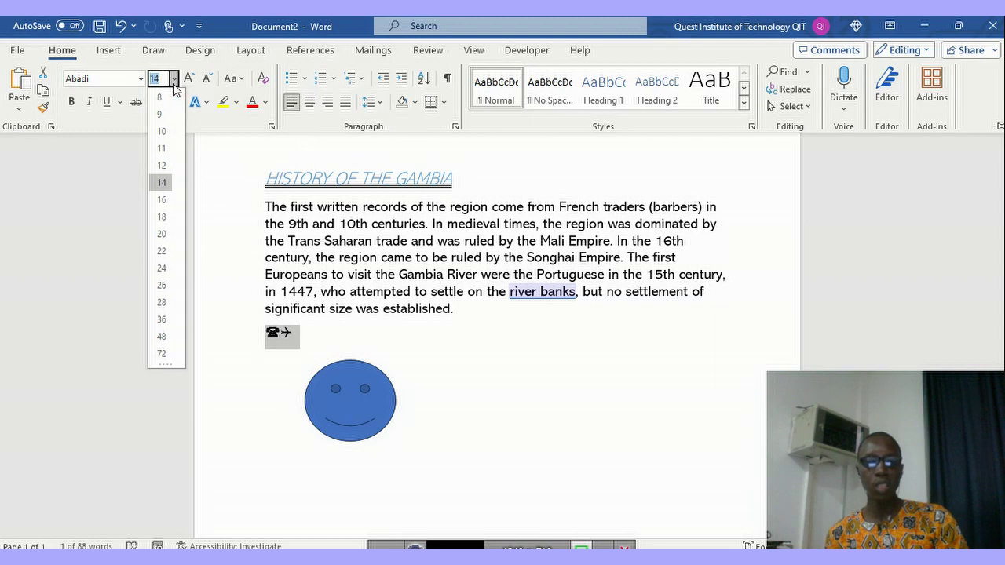
{"action": "left_click", "coordinate": [162, 355]}
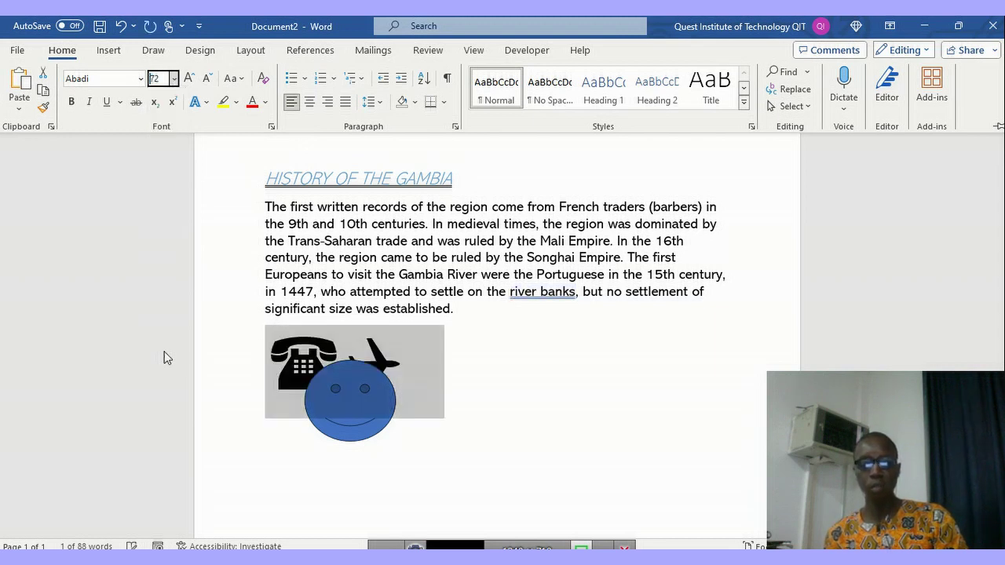
- Move the smiley face to the right of the airplane, level with the two symbols, and deselect it
{"action": "left_click", "coordinate": [346, 404]}
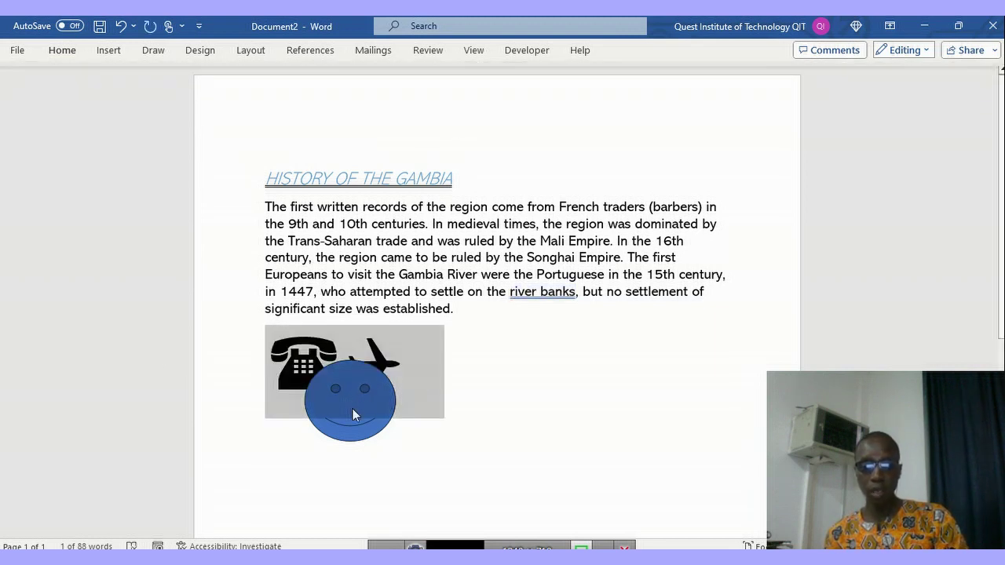
{"action": "left_click", "coordinate": [344, 403]}
{"action": "left_click_drag", "start_coordinate": [344, 402], "coordinate": [447, 372]}
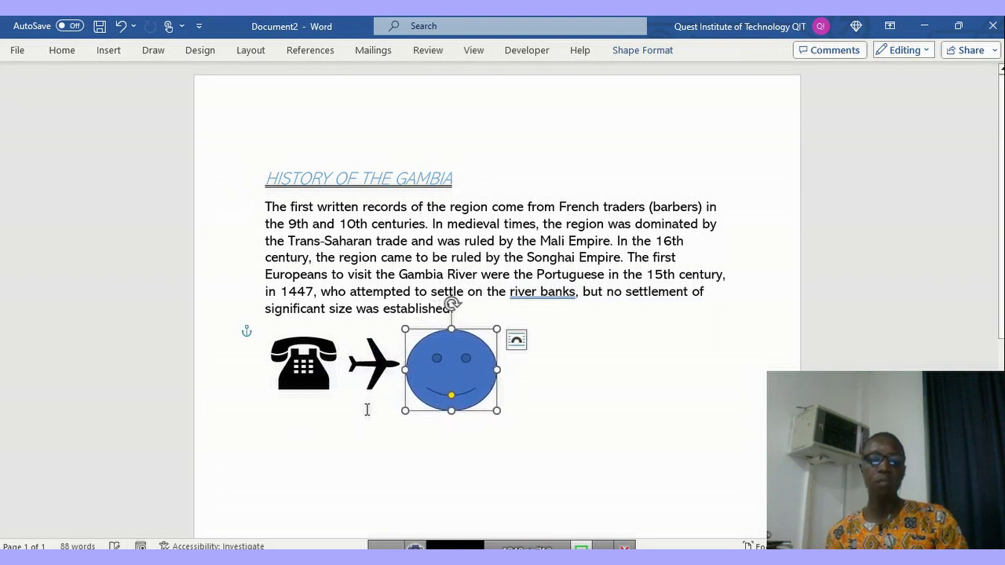
{"action": "left_click", "coordinate": [366, 410]}
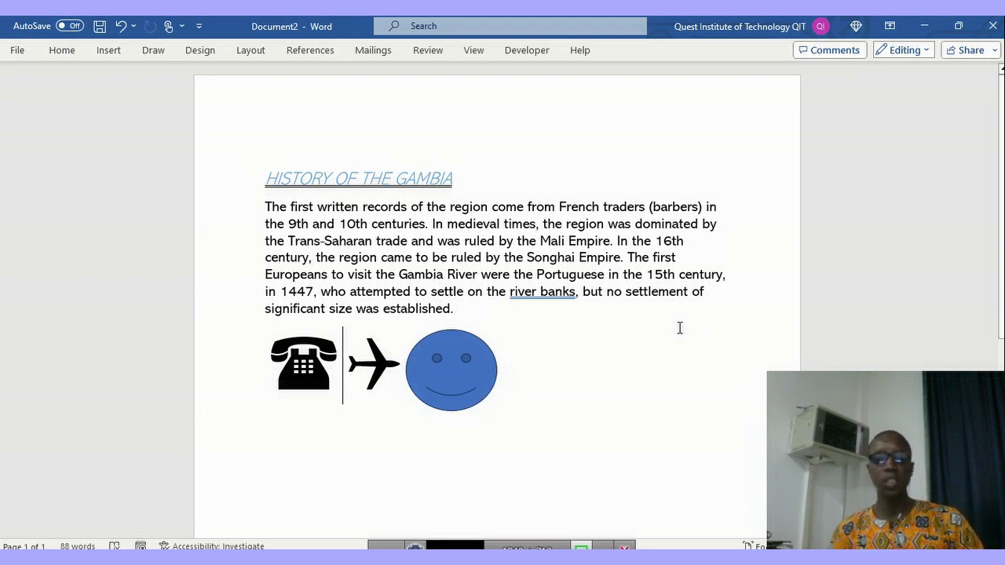
- Insert the blue BMW car picture from the Pictures folder between the telephone and airplane symbols
{"action": "left_click", "coordinate": [107, 50]}
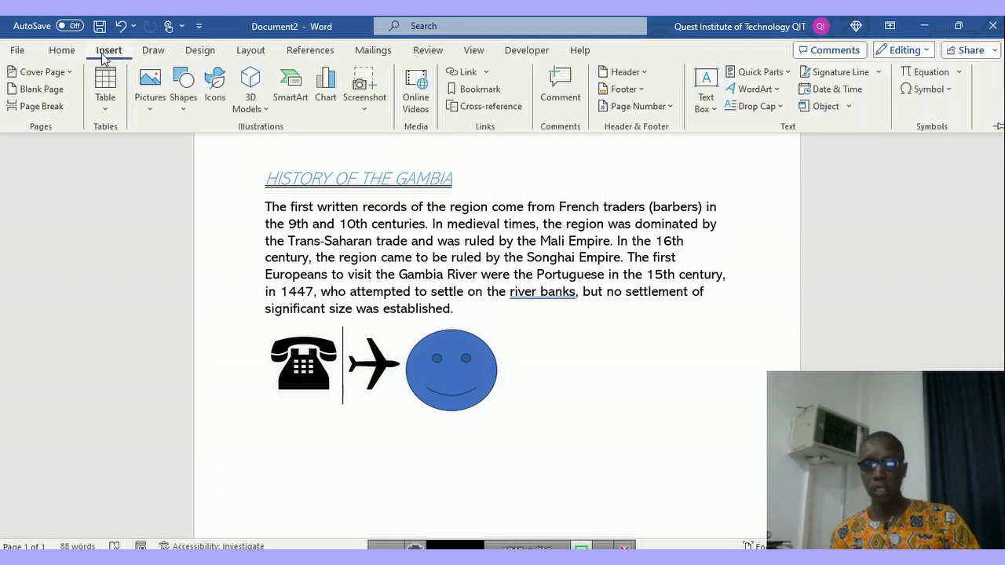
{"action": "left_click", "coordinate": [149, 117]}
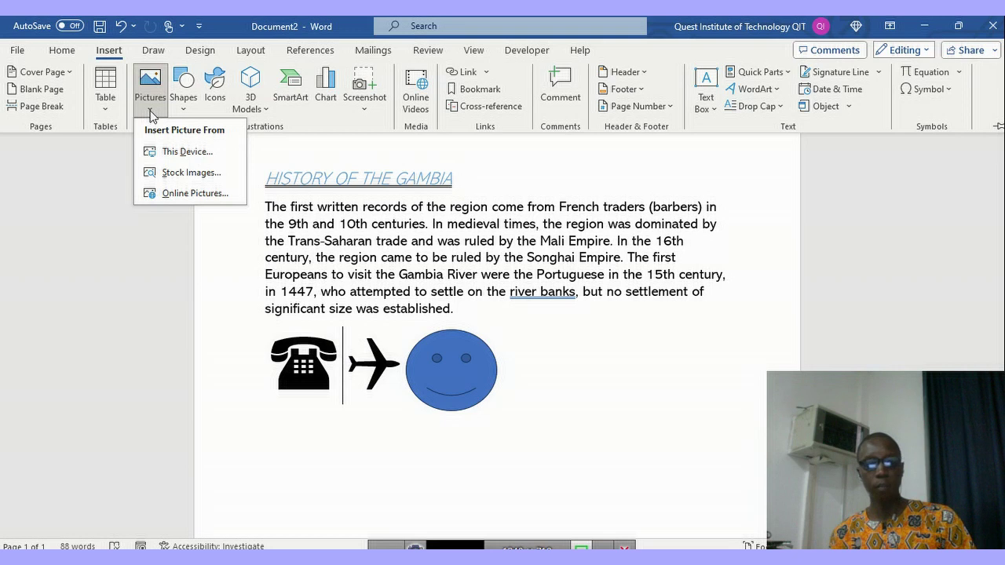
{"action": "left_click", "coordinate": [192, 154]}
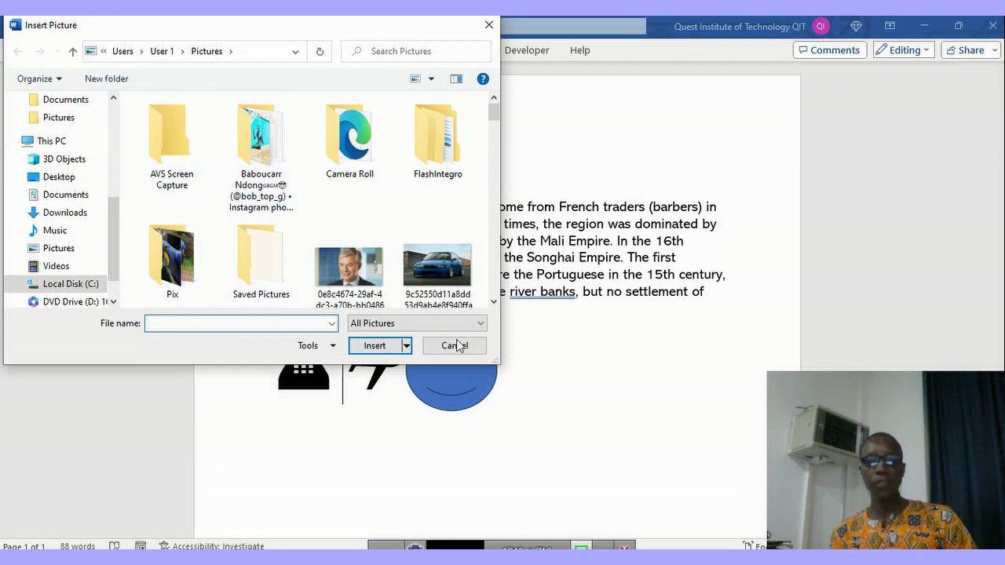
{"action": "scroll", "coordinate": [306, 220], "scroll_direction": "down", "scroll_amount": 2}
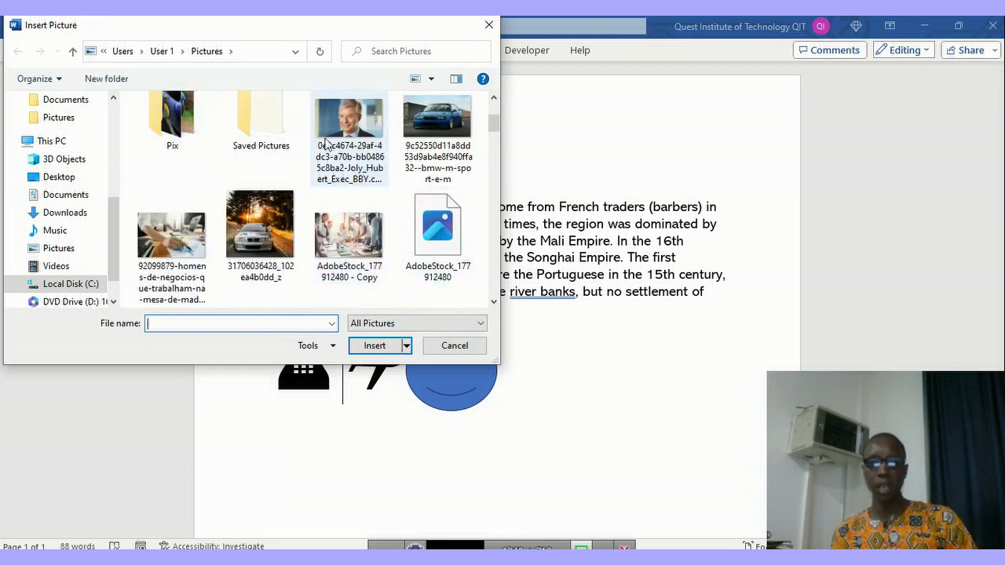
{"action": "left_click", "coordinate": [431, 127]}
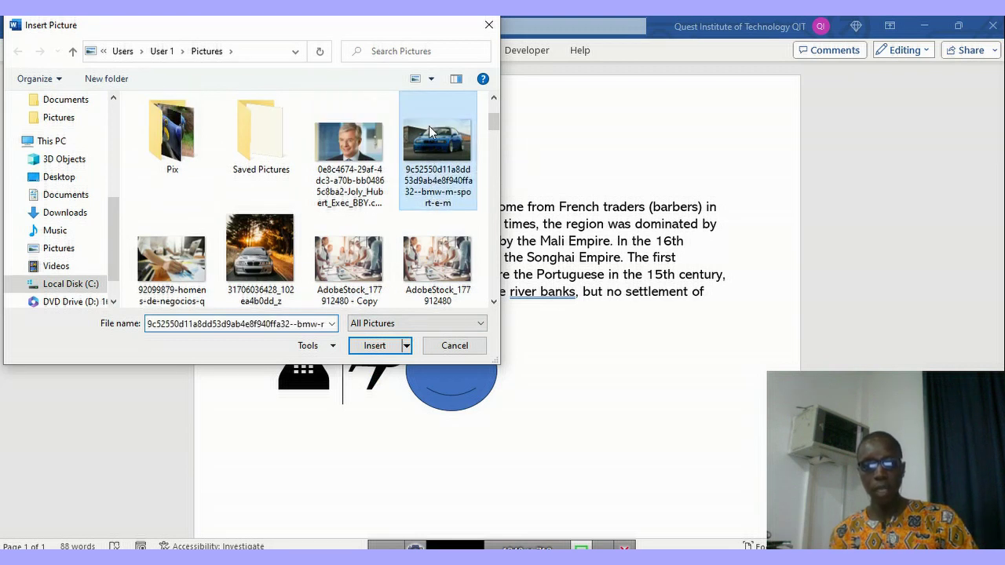
{"action": "left_click", "coordinate": [374, 346]}
- Shrink the car picture so that it fits on the symbols' line between the telephone and the airplane
{"action": "scroll", "coordinate": [372, 351], "scroll_direction": "down", "scroll_amount": 3}
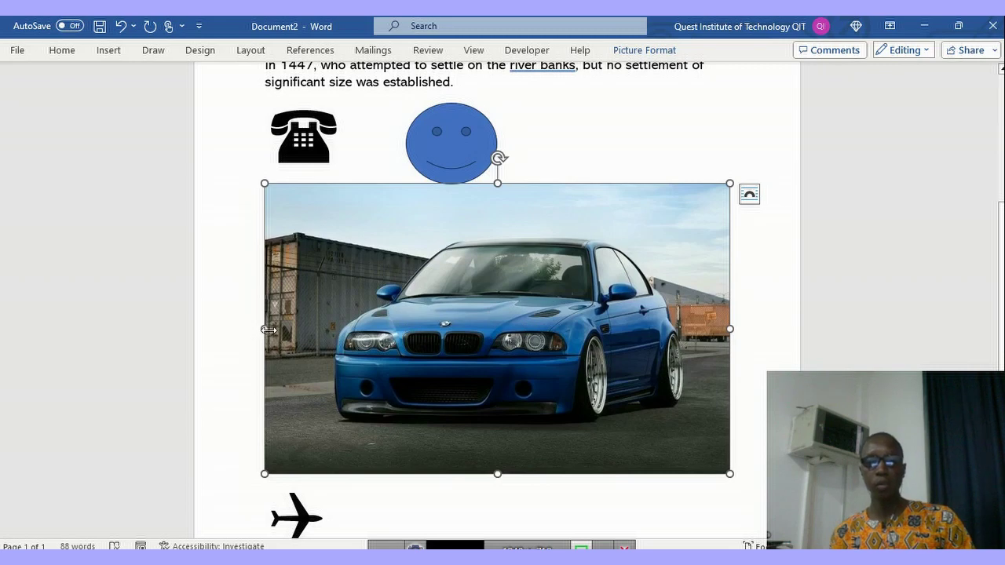
{"action": "left_click_drag", "start_coordinate": [267, 329], "coordinate": [479, 334]}
{"action": "left_click_drag", "start_coordinate": [456, 390], "coordinate": [459, 216]}
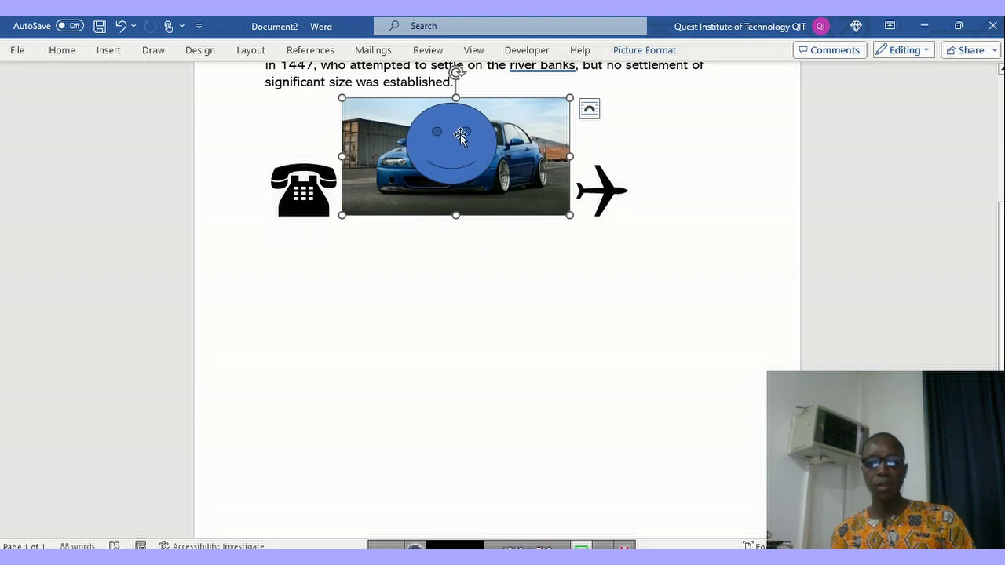
{"action": "left_click_drag", "start_coordinate": [570, 156], "coordinate": [463, 157]}
- Move the smiley face off the car picture to just right of the airplane and deselect it
{"action": "left_click_drag", "start_coordinate": [402, 98], "coordinate": [578, 145]}
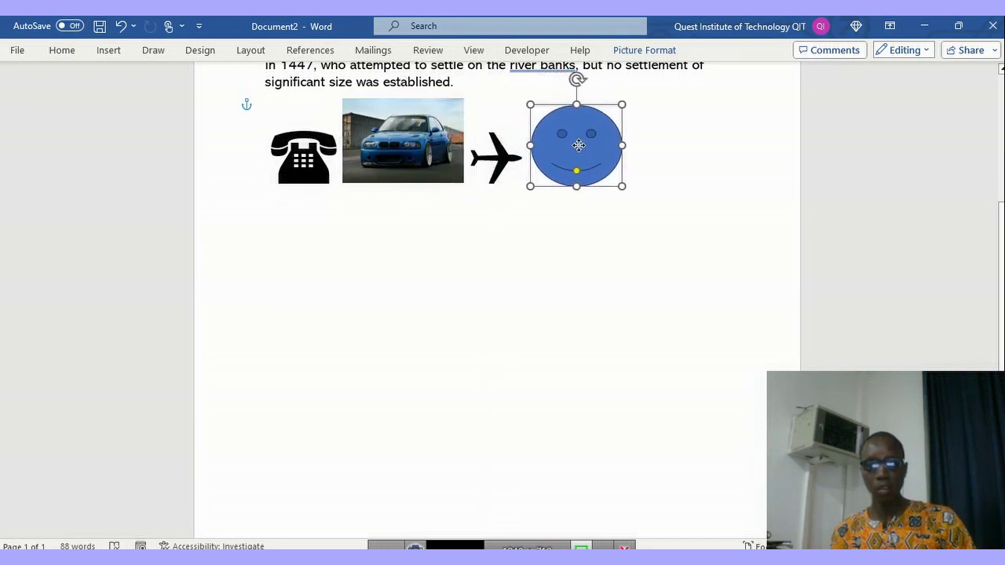
{"action": "left_click", "coordinate": [482, 238]}
{"action": "scroll", "coordinate": [388, 259], "scroll_direction": "up", "scroll_amount": 2}
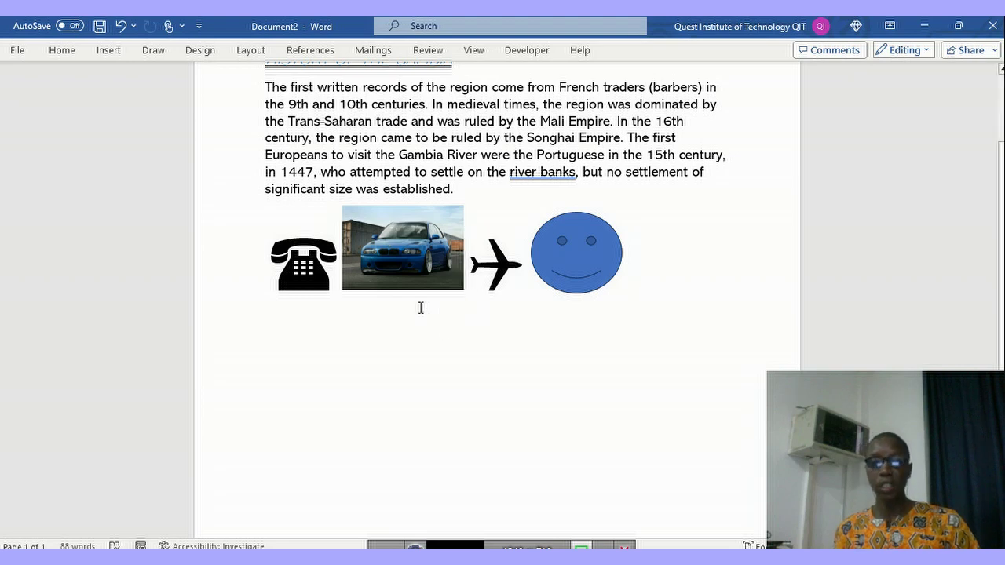
- Start a new empty line below the symbols and the car picture, after the airplane
{"action": "left_click", "coordinate": [108, 55]}
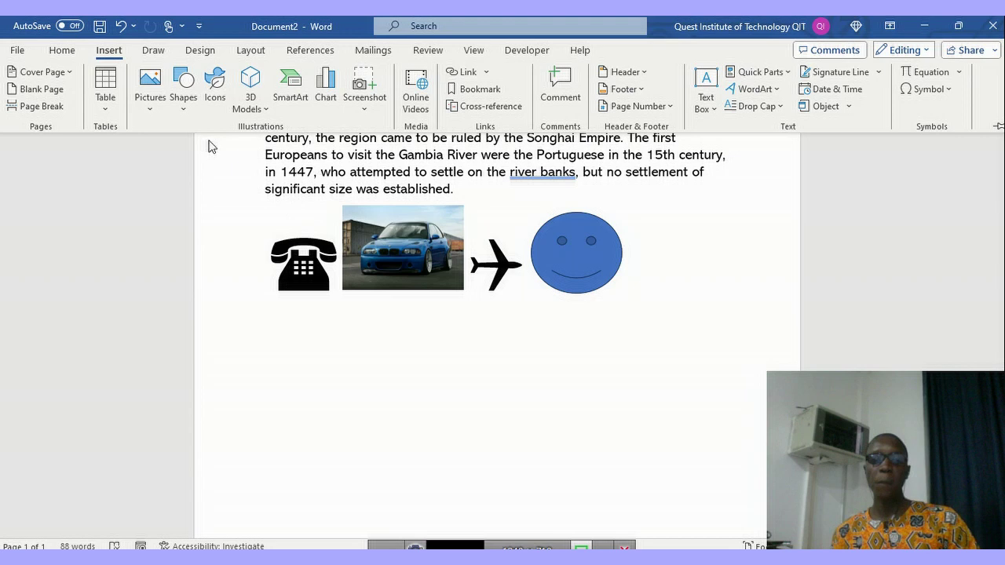
{"action": "left_click", "coordinate": [481, 316]}
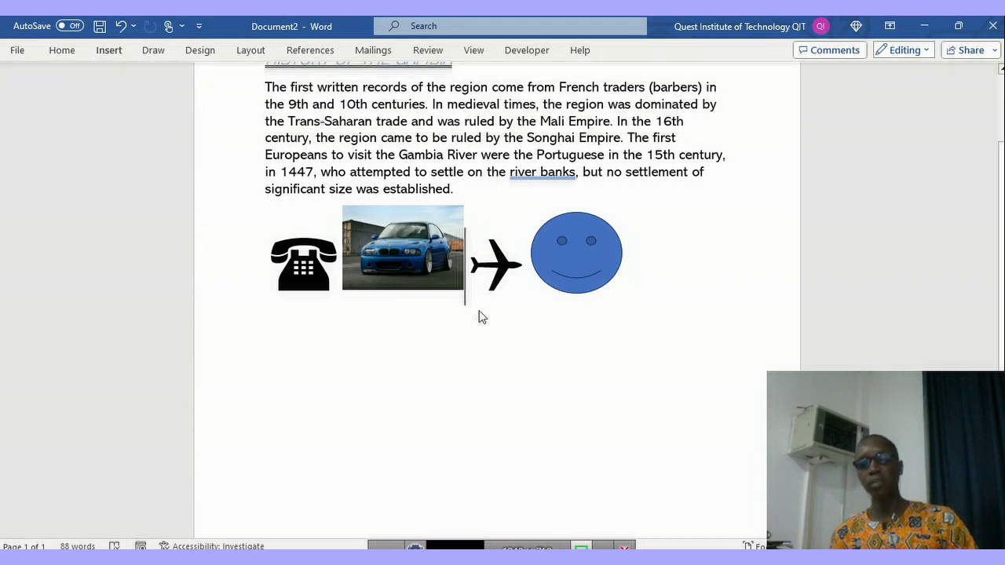
{"action": "key", "text": "Right"}
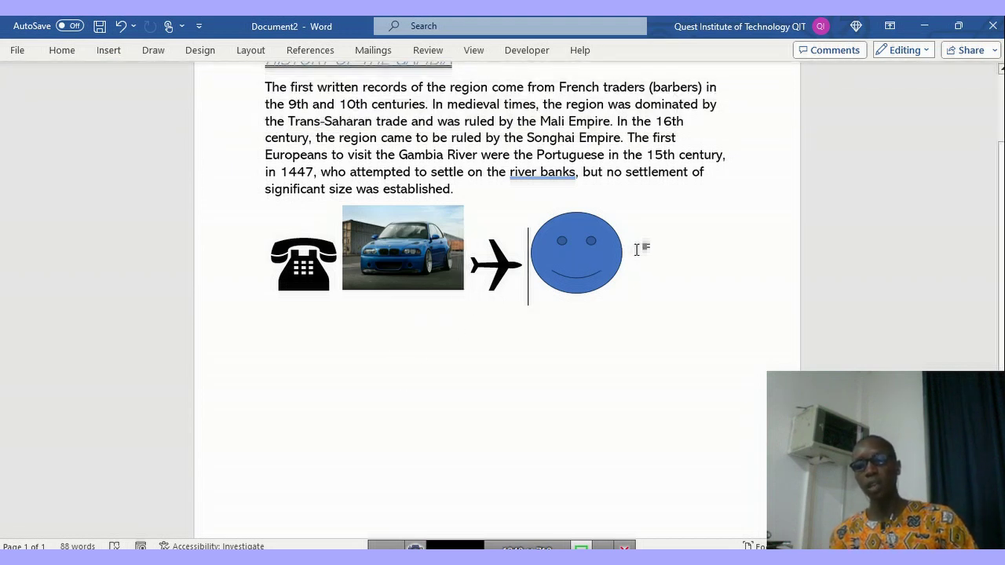
{"action": "key", "text": "Return"}
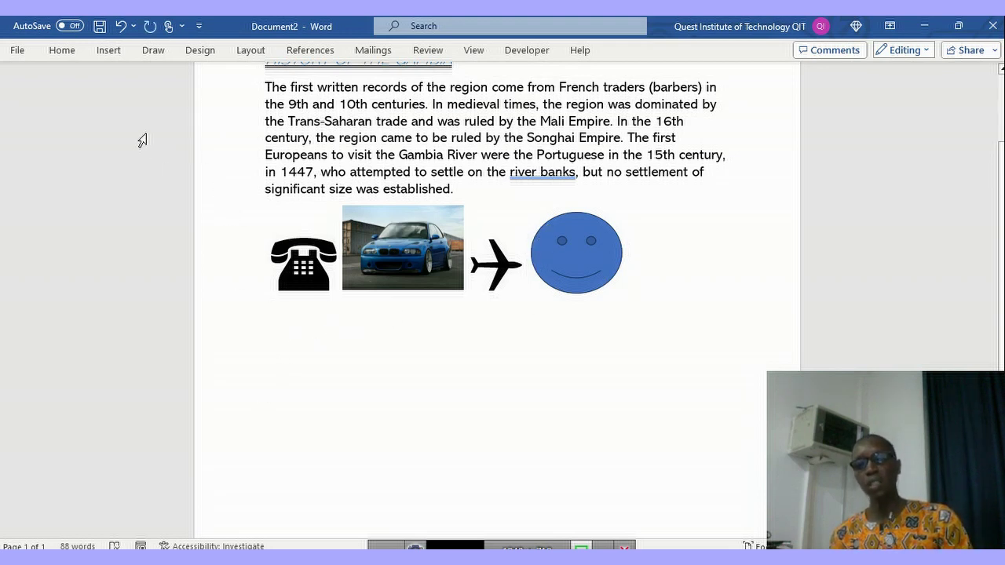
- Insert a table with 3 columns and 4 rows on the new line using the Insert Table dialog
{"action": "left_click", "coordinate": [110, 51]}
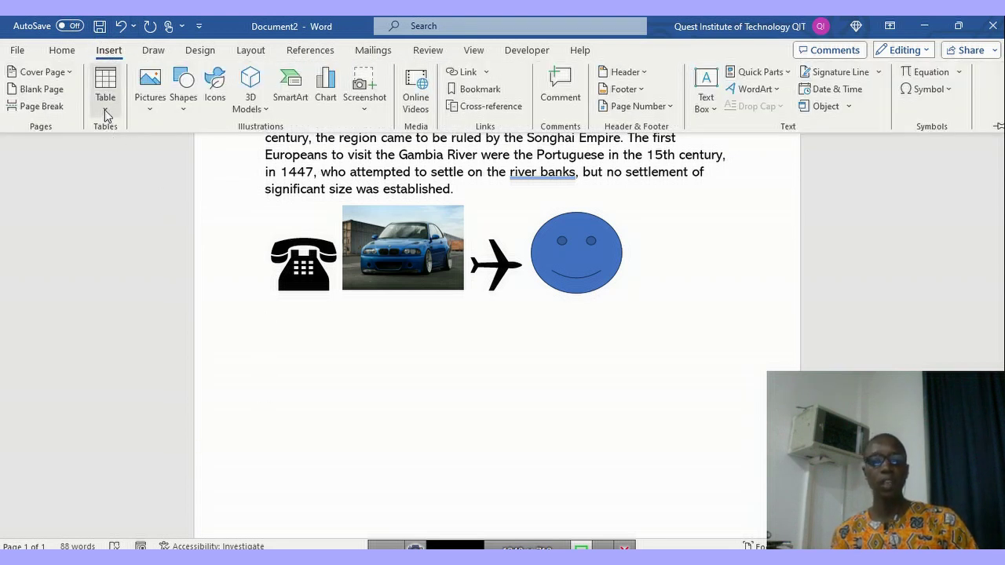
{"action": "left_click", "coordinate": [109, 114]}
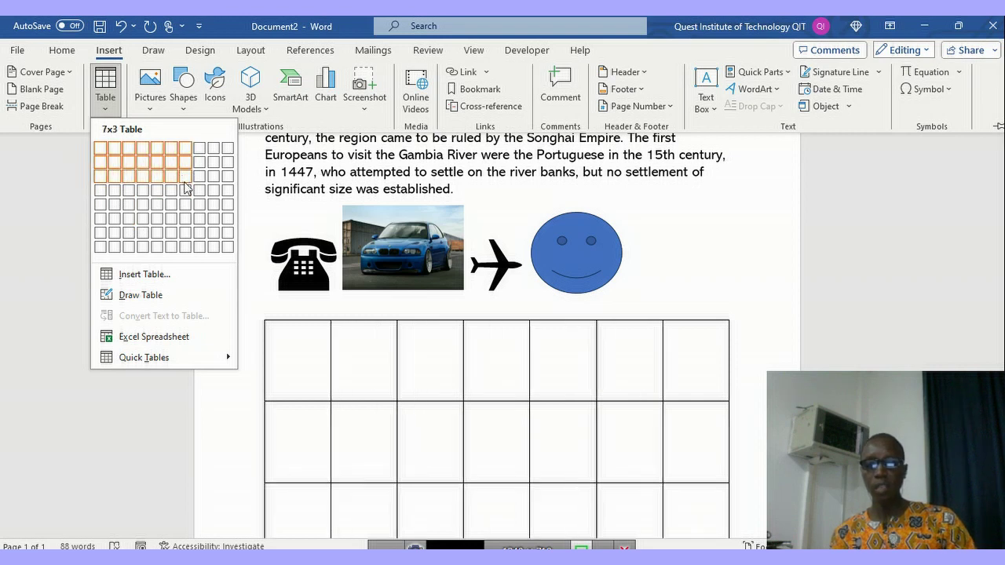
{"action": "left_click", "coordinate": [144, 274]}
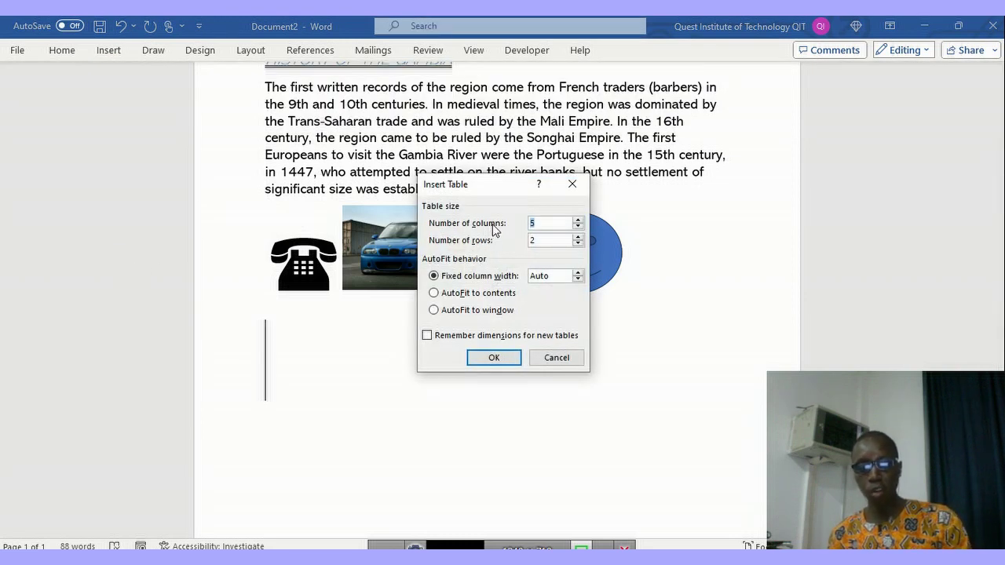
{"action": "left_click", "coordinate": [533, 224]}
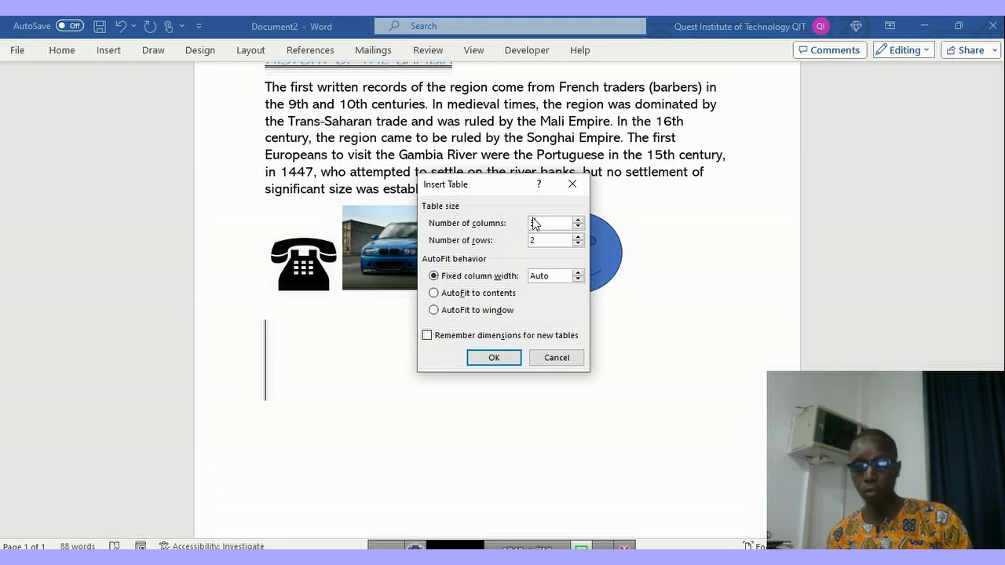
{"action": "key", "text": "BackSpace"}
{"action": "type", "text": "4"}
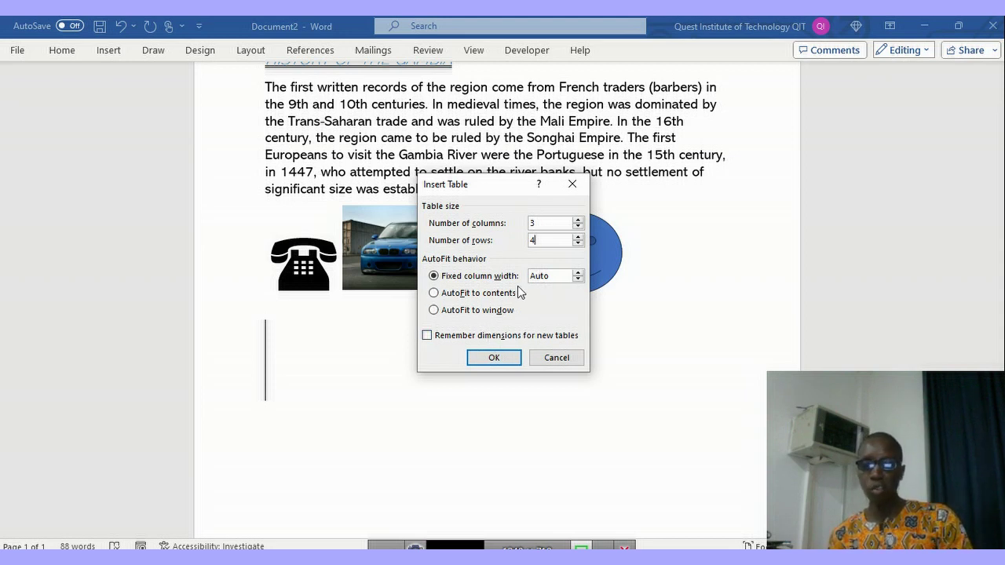
{"action": "left_click", "coordinate": [493, 358]}
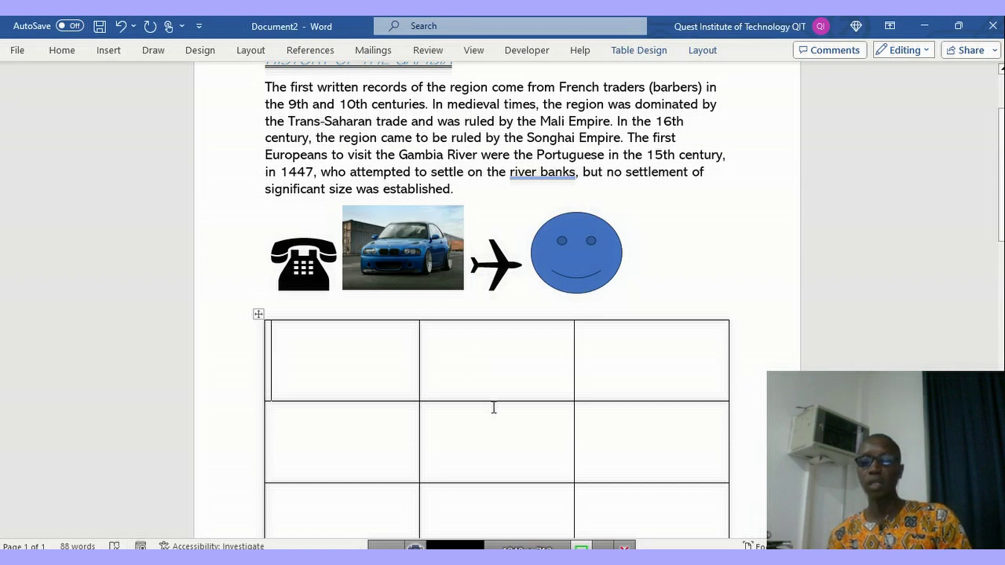
- Select the table's first column to examine the column and row layout, and clear the selection
{"action": "left_click", "coordinate": [276, 315]}
{"action": "scroll", "coordinate": [541, 395], "scroll_direction": "down", "scroll_amount": 6}
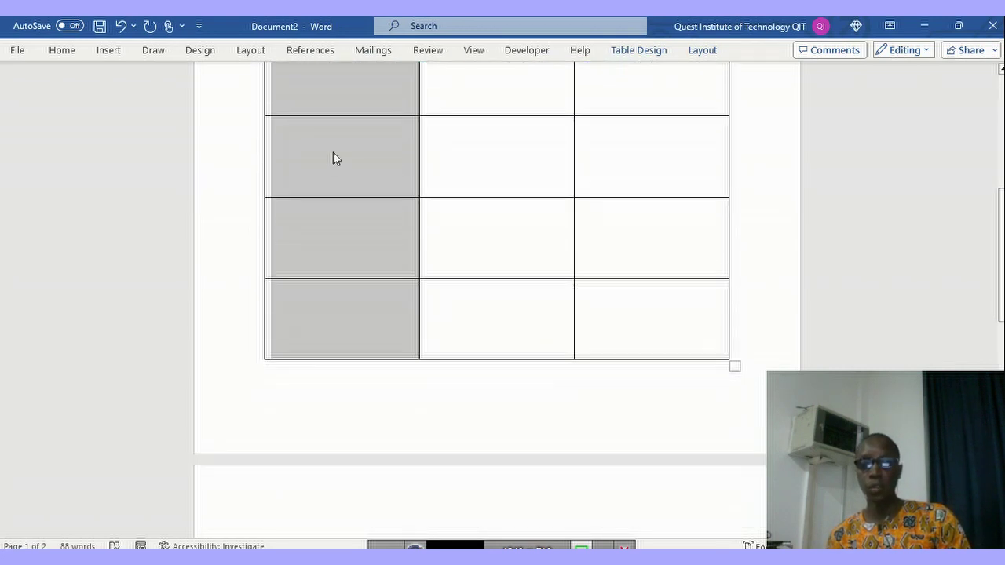
{"action": "scroll", "coordinate": [486, 259], "scroll_direction": "up", "scroll_amount": 3}
{"action": "scroll", "coordinate": [525, 290], "scroll_direction": "down", "scroll_amount": 2}
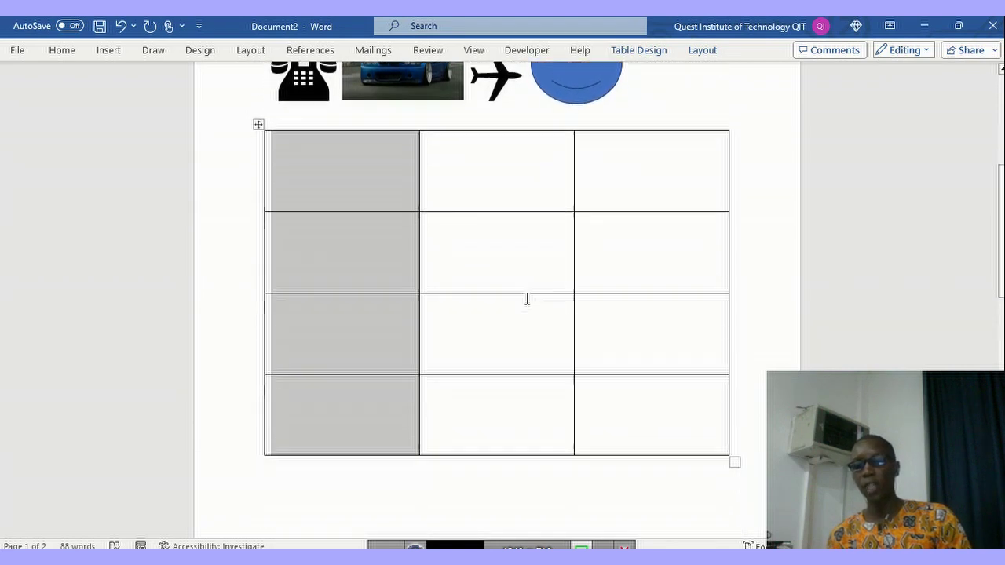
{"action": "left_click", "coordinate": [505, 252]}
- Enter Jan in the table's first cell and go to the second cell of that row
{"action": "left_click", "coordinate": [375, 163]}
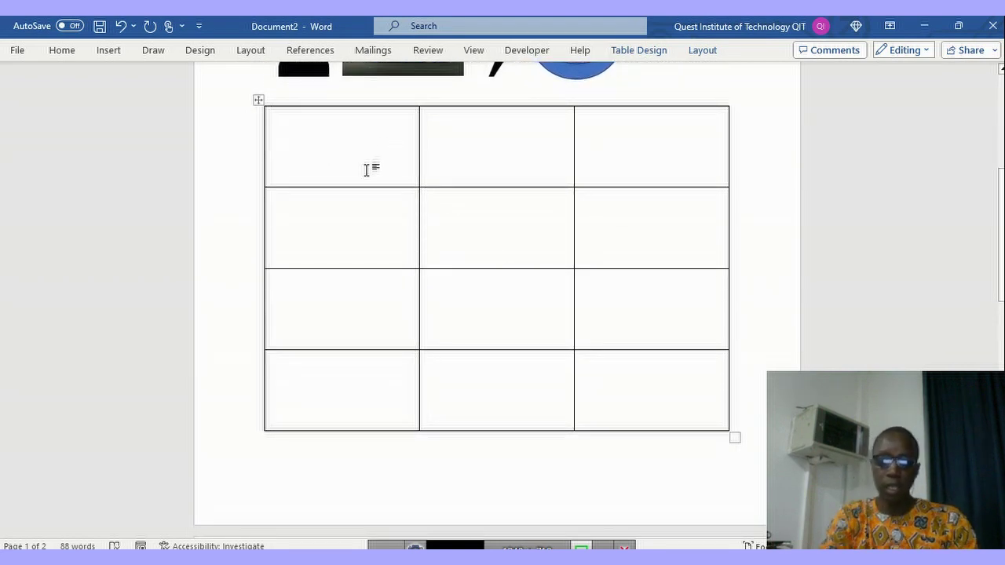
{"action": "type", "text": "ma"}
{"action": "key", "text": "BackSpace"}
{"action": "key", "text": "BackSpace"}
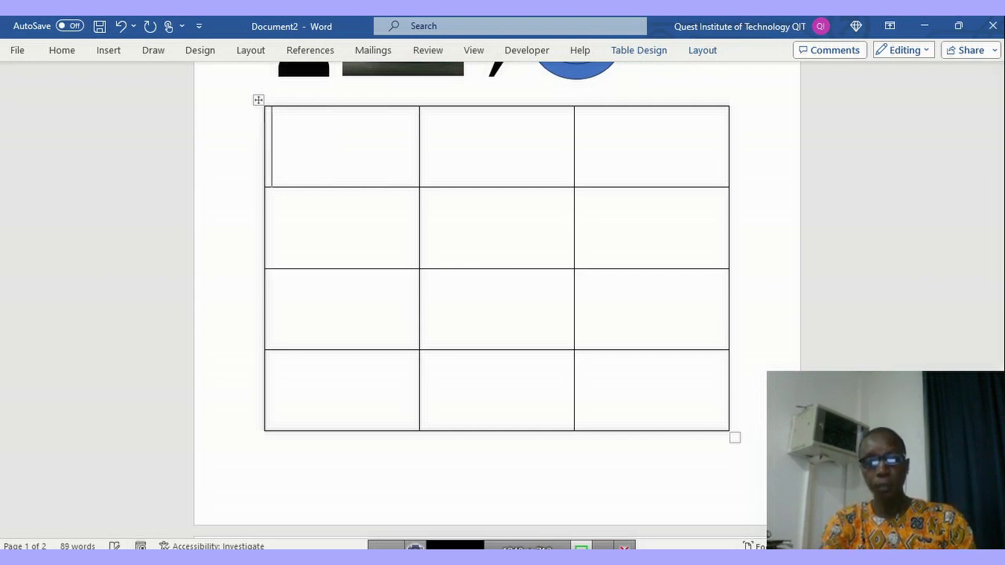
{"action": "type", "text": "Jar"}
{"action": "key", "text": "BackSpace"}
{"action": "type", "text": "n"}
{"action": "key", "text": "Tab"}
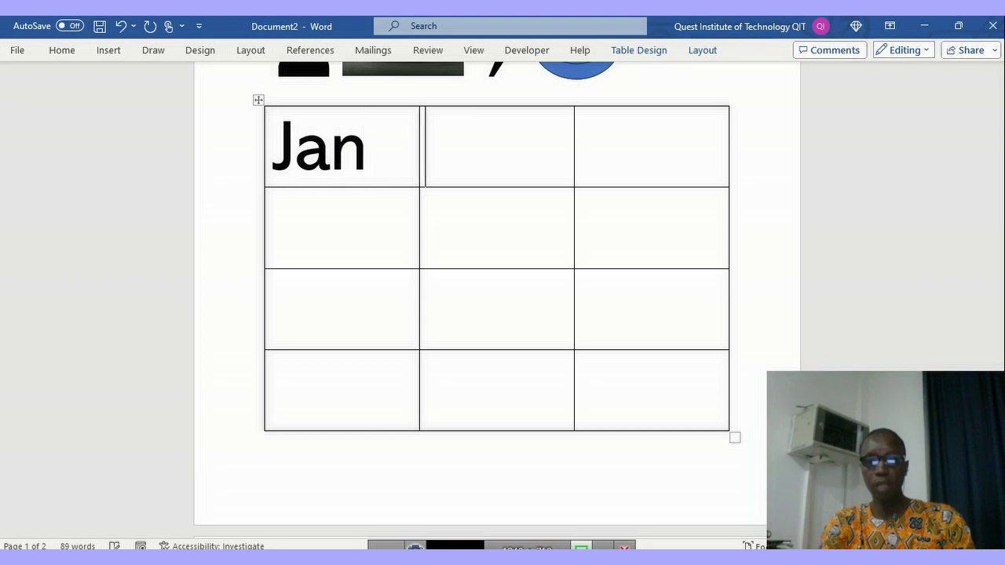
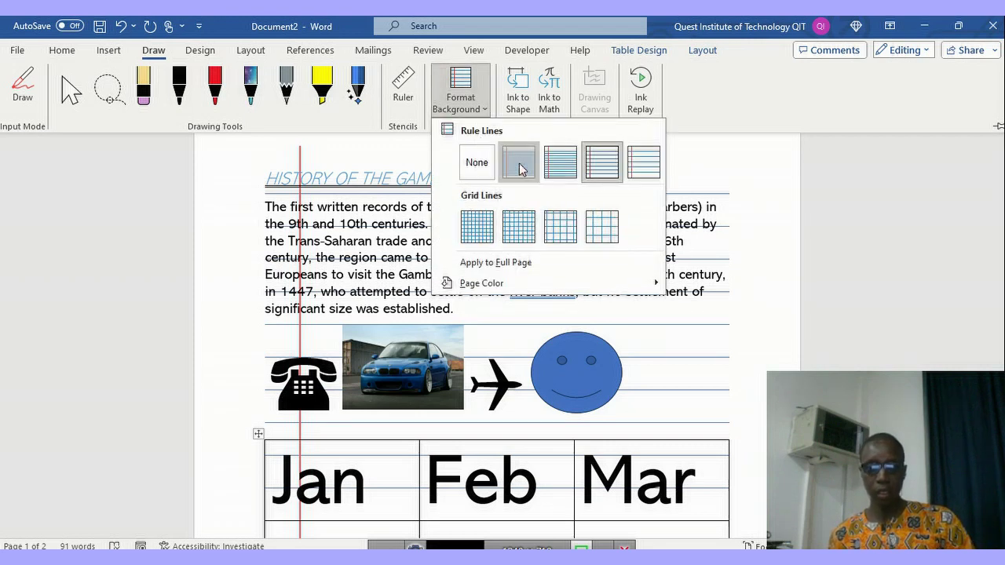
- Try the narrowest rule lines as the page's background format and look over the page with them
{"action": "left_click", "coordinate": [519, 170]}
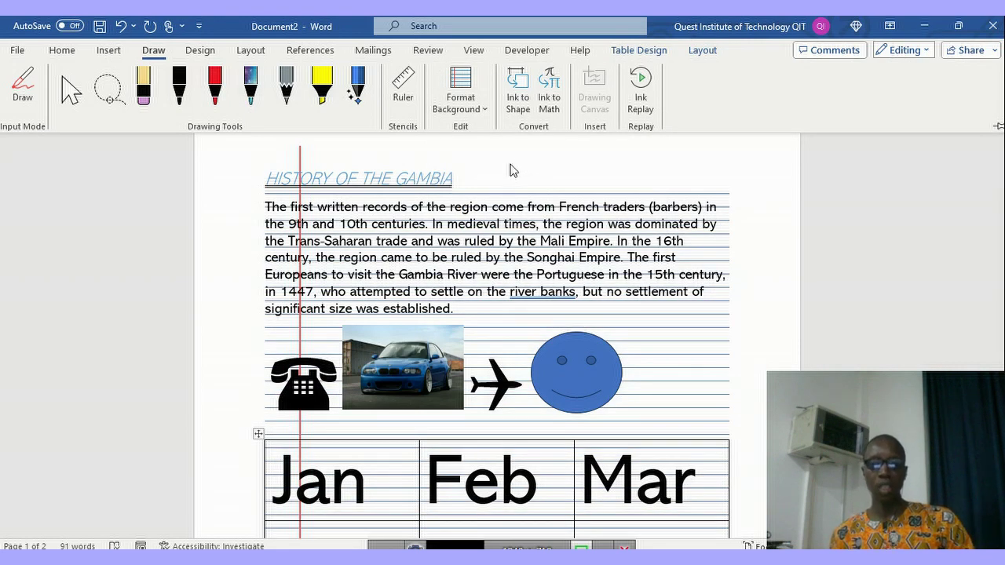
{"action": "scroll", "coordinate": [509, 235], "scroll_direction": "down", "scroll_amount": 1}
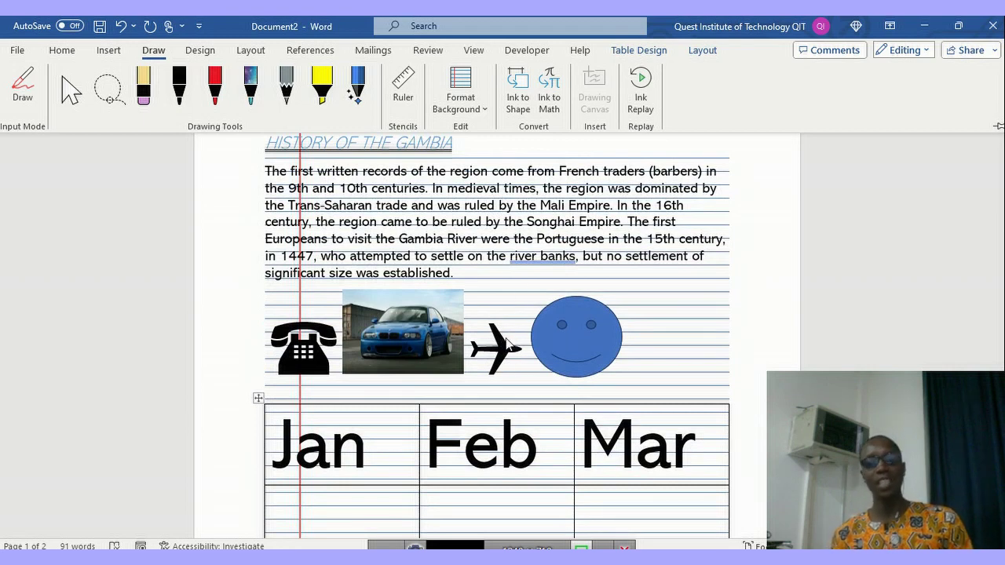
{"action": "scroll", "coordinate": [502, 361], "scroll_direction": "down", "scroll_amount": 7}
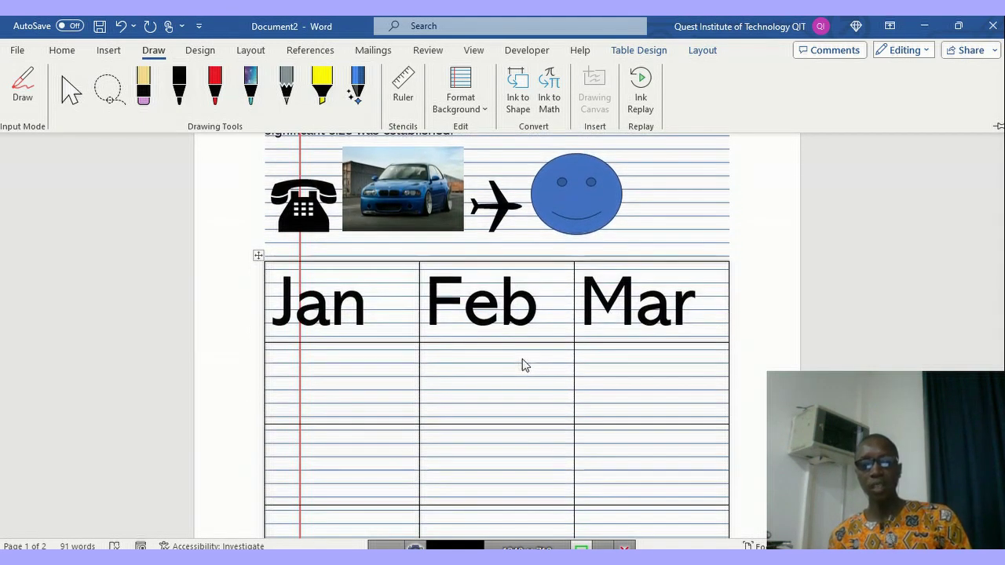
{"action": "scroll", "coordinate": [521, 368], "scroll_direction": "up", "scroll_amount": 6}
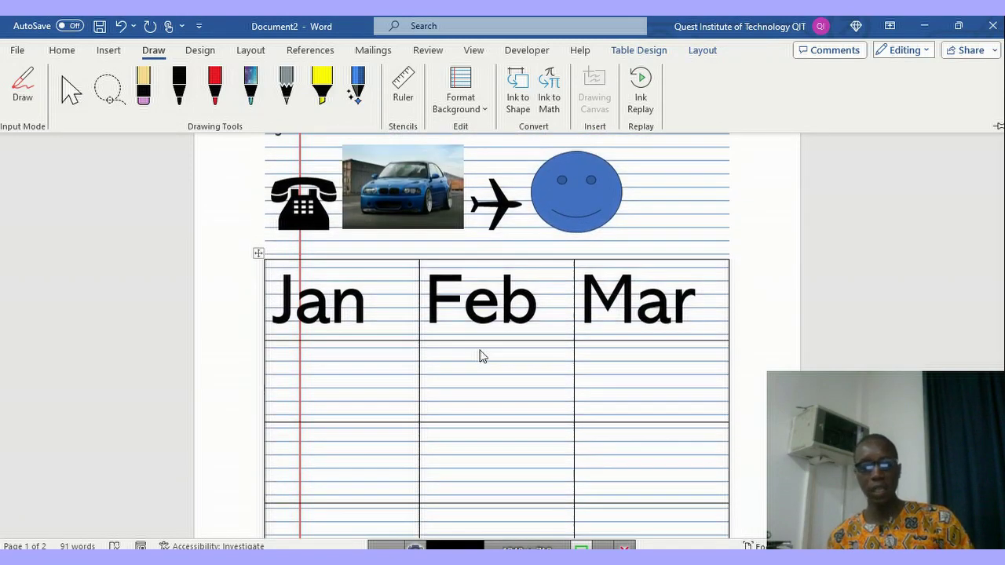
- Apply the most widely spaced rule lines as the background and show the drawing ruler
{"action": "left_click", "coordinate": [487, 116]}
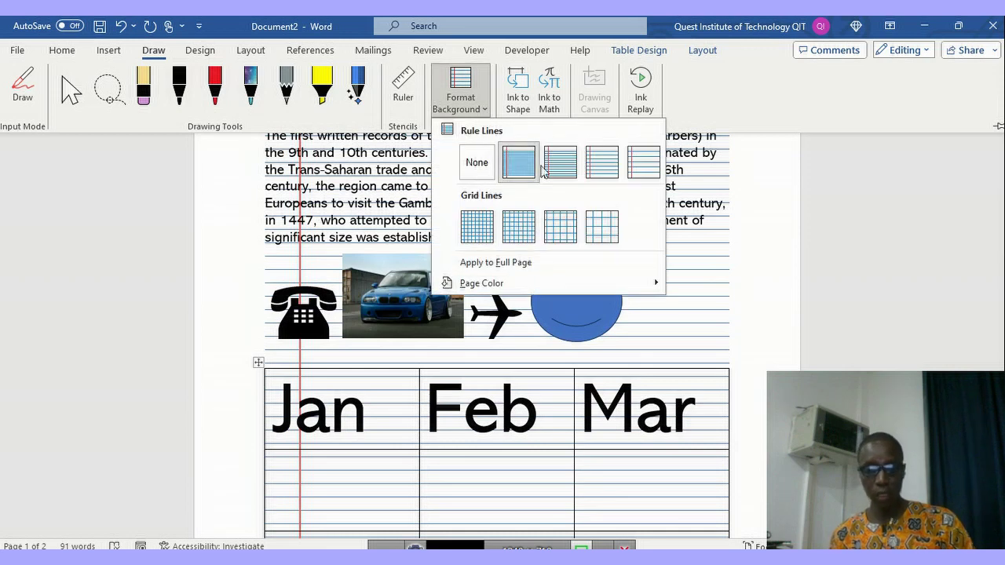
{"action": "left_click", "coordinate": [640, 165]}
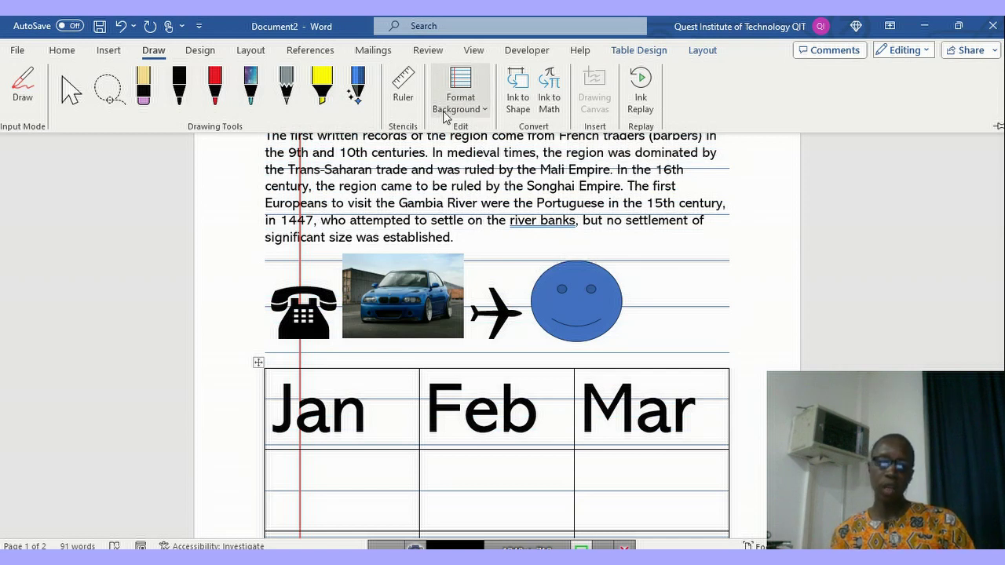
{"action": "left_click", "coordinate": [405, 91]}
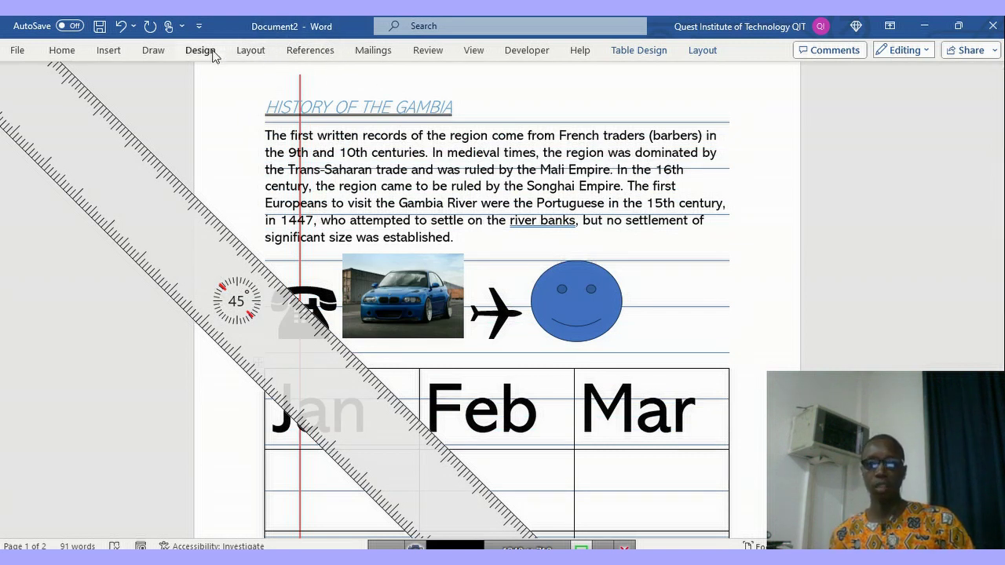
- Undo the month entries until the table is empty and redo the Jan entry in the first cell
{"action": "left_click", "coordinate": [116, 30]}
{"action": "left_click", "coordinate": [116, 31]}
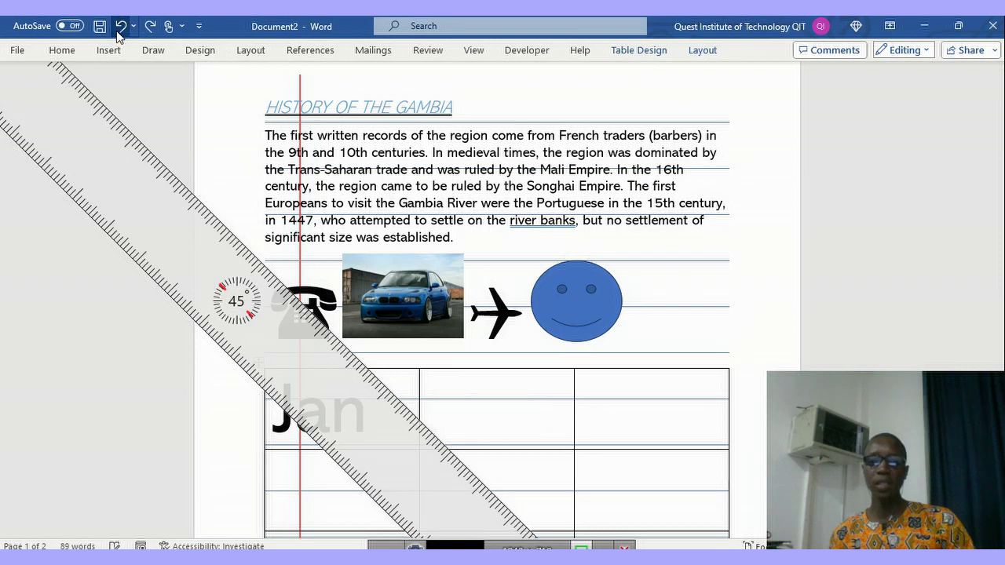
{"action": "left_click", "coordinate": [116, 31]}
{"action": "left_click", "coordinate": [116, 30]}
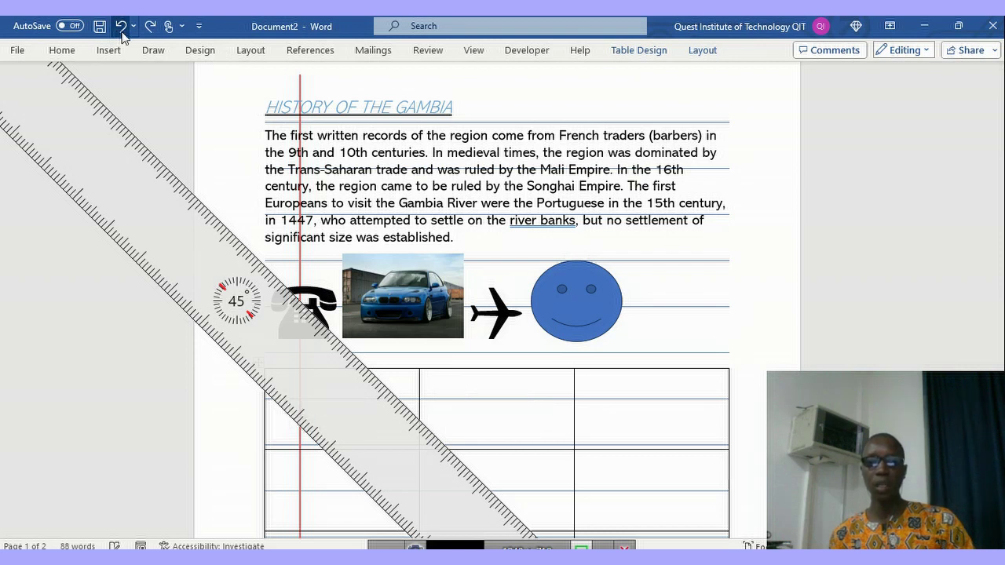
{"action": "left_click", "coordinate": [147, 33]}
{"action": "left_click", "coordinate": [147, 33]}
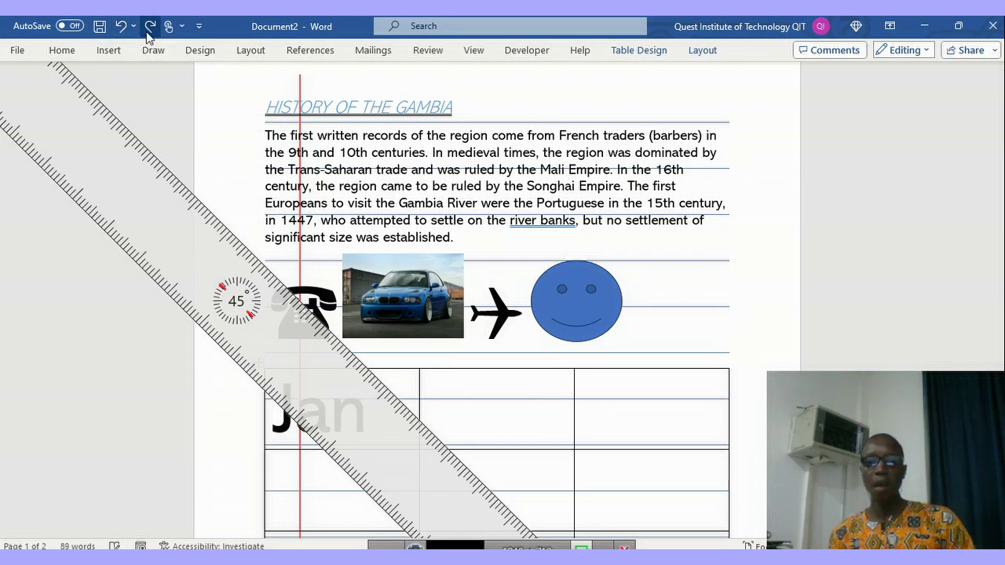
- Redo the Feb and Mar entries in the table's first row
{"action": "left_click", "coordinate": [147, 33]}
{"action": "left_click", "coordinate": [147, 33]}
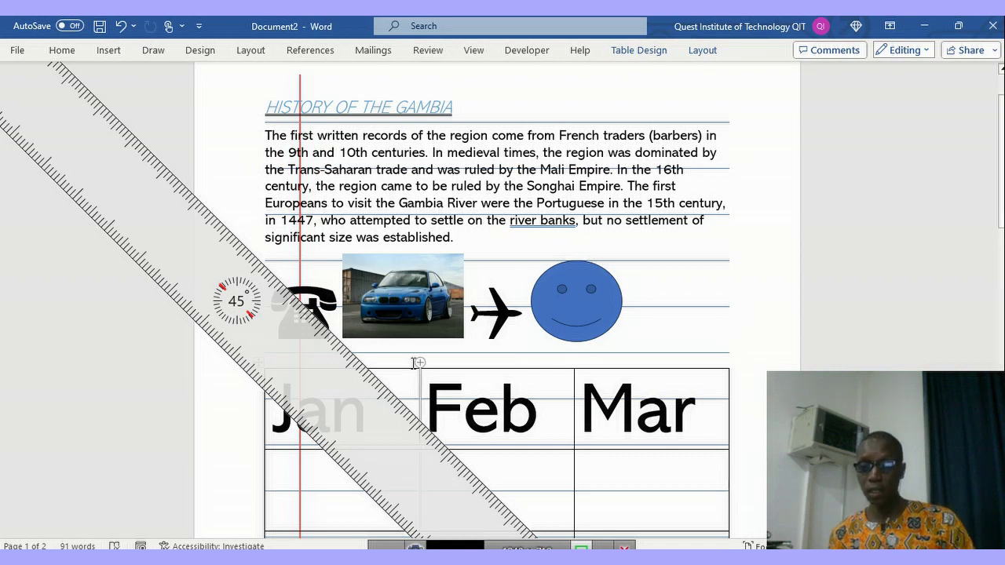
- Set the background rule lines to None and hide the drawing ruler
{"action": "left_click", "coordinate": [153, 50]}
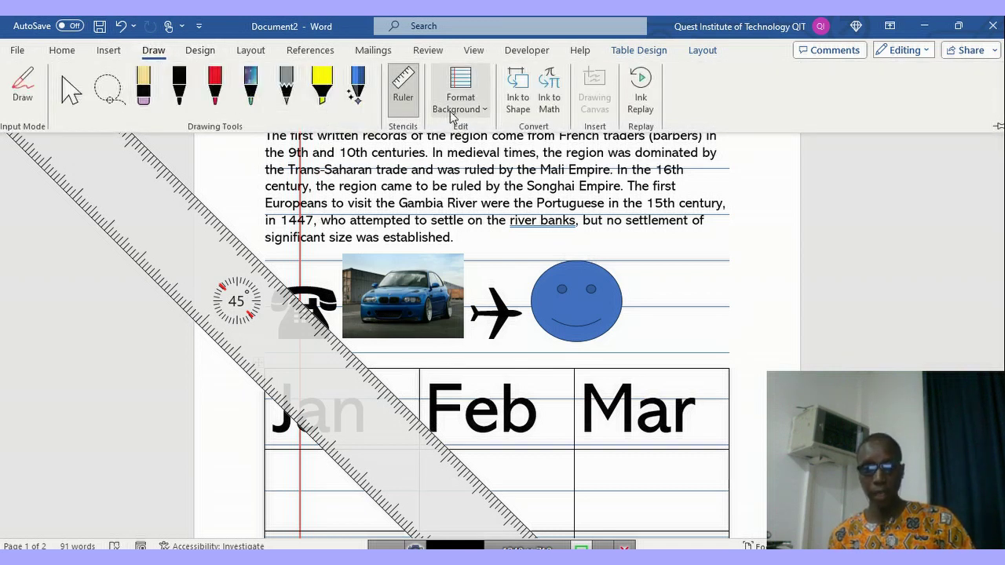
{"action": "left_click", "coordinate": [478, 118]}
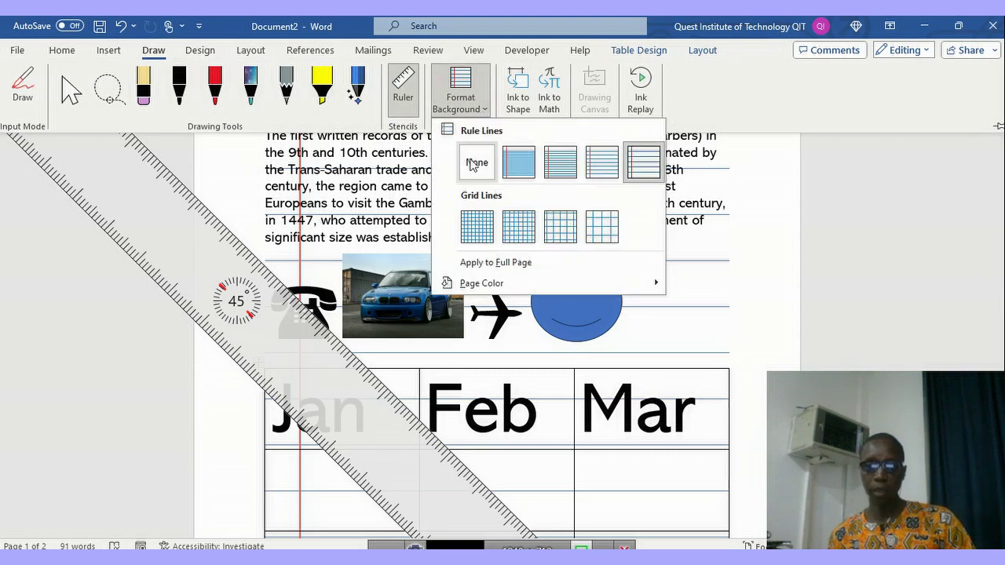
{"action": "left_click", "coordinate": [476, 163]}
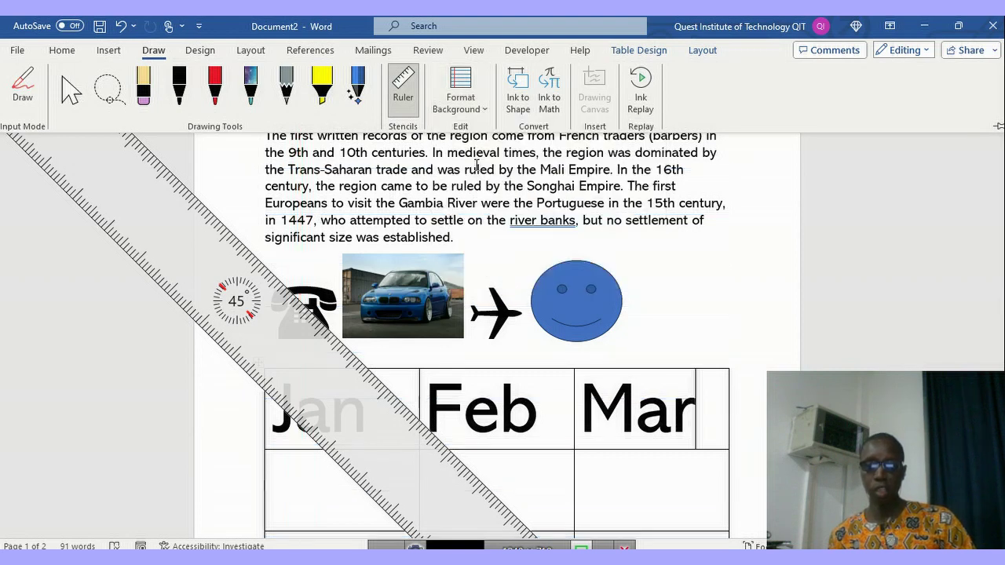
{"action": "left_click", "coordinate": [410, 122]}
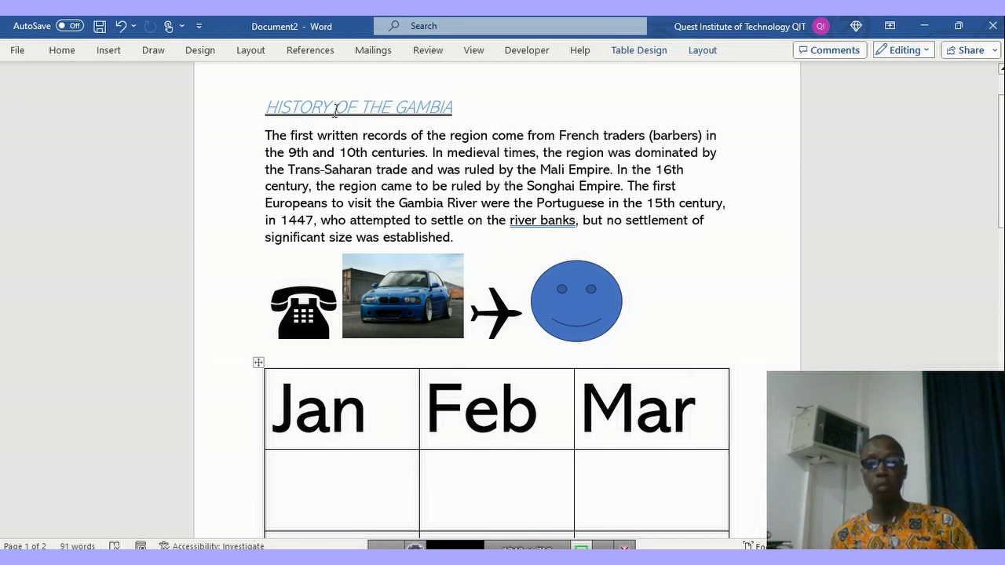
- Apply the built-in style set with the solid blue Heading 1 band and view the available theme colors
{"action": "left_click", "coordinate": [201, 59]}
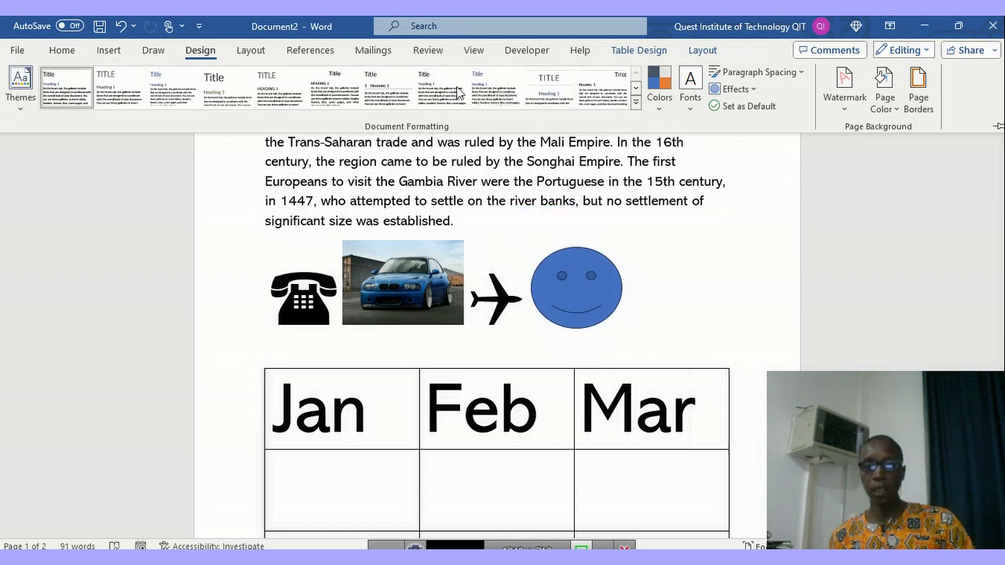
{"action": "left_click", "coordinate": [636, 103]}
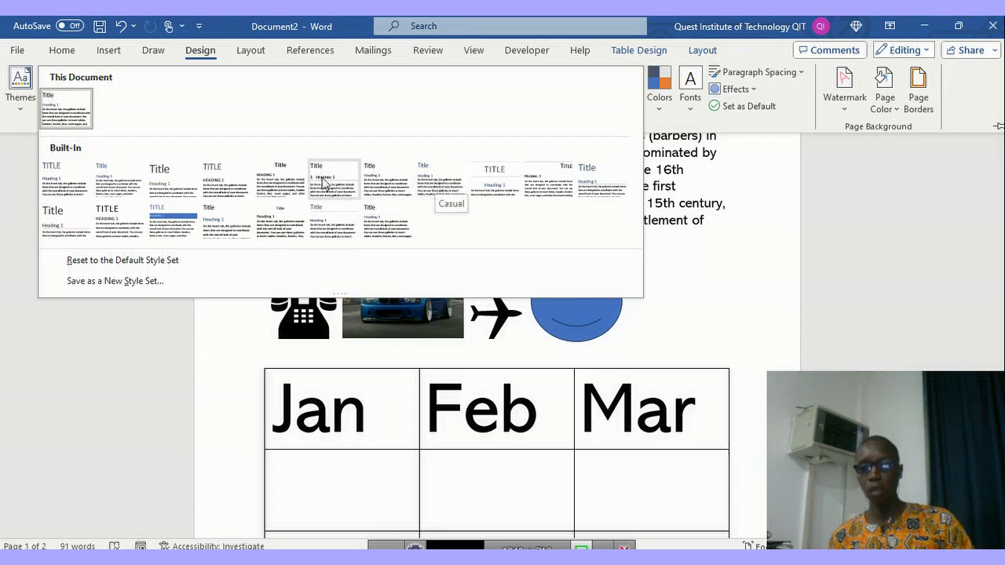
{"action": "left_click", "coordinate": [177, 228]}
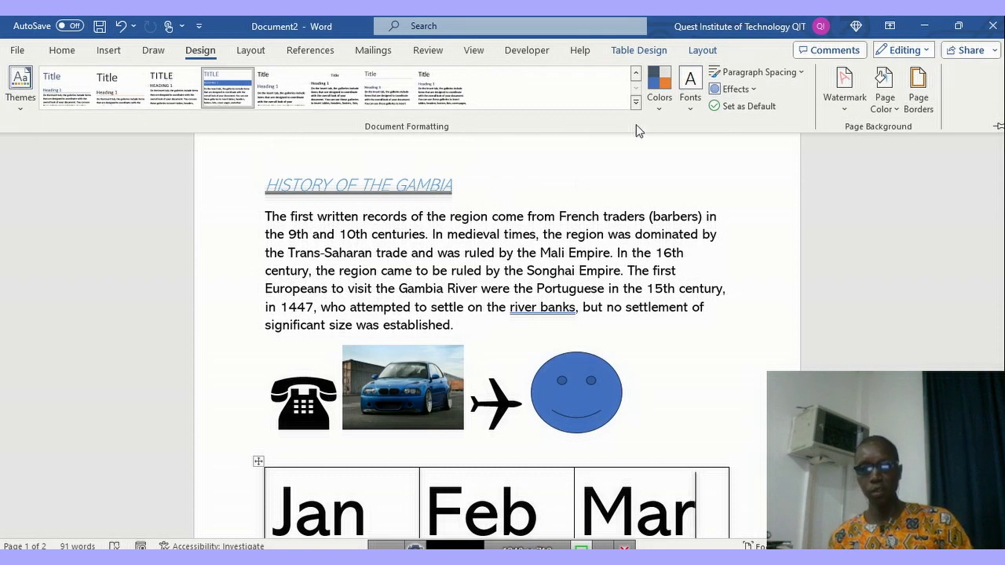
{"action": "left_click", "coordinate": [660, 111]}
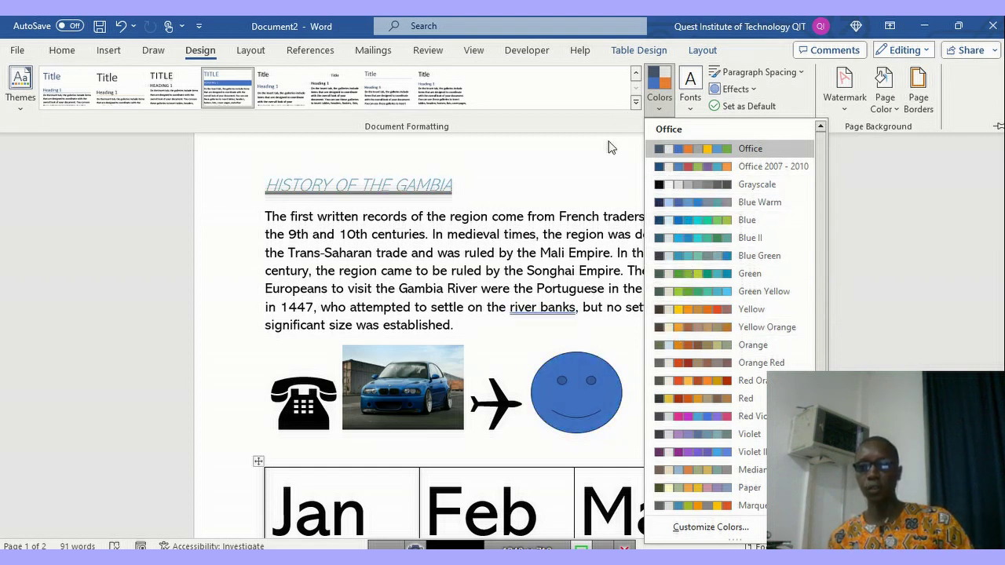
{"action": "left_click", "coordinate": [561, 157]}
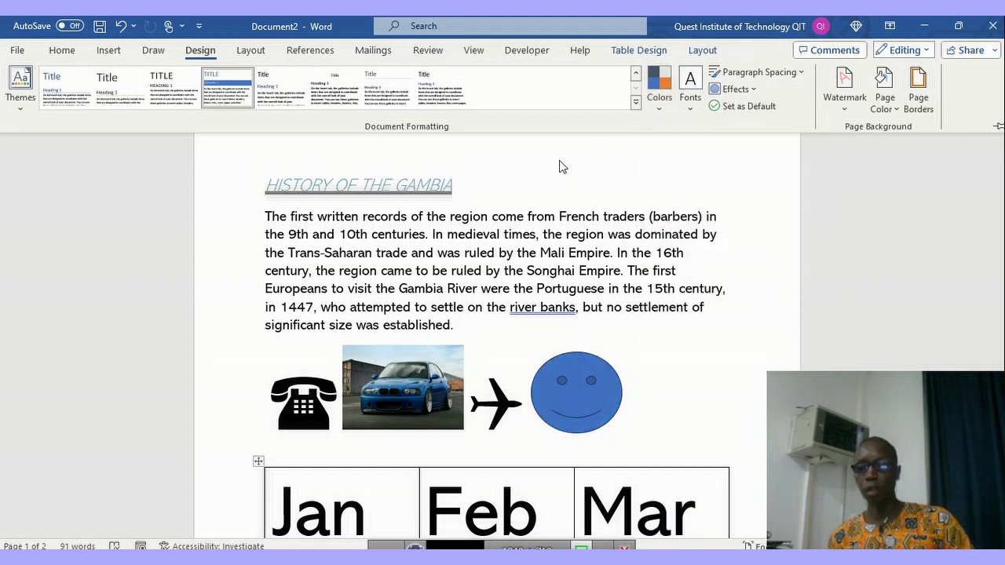
- Start a custom text watermark and replace its text with Gambia
{"action": "left_click", "coordinate": [846, 107]}
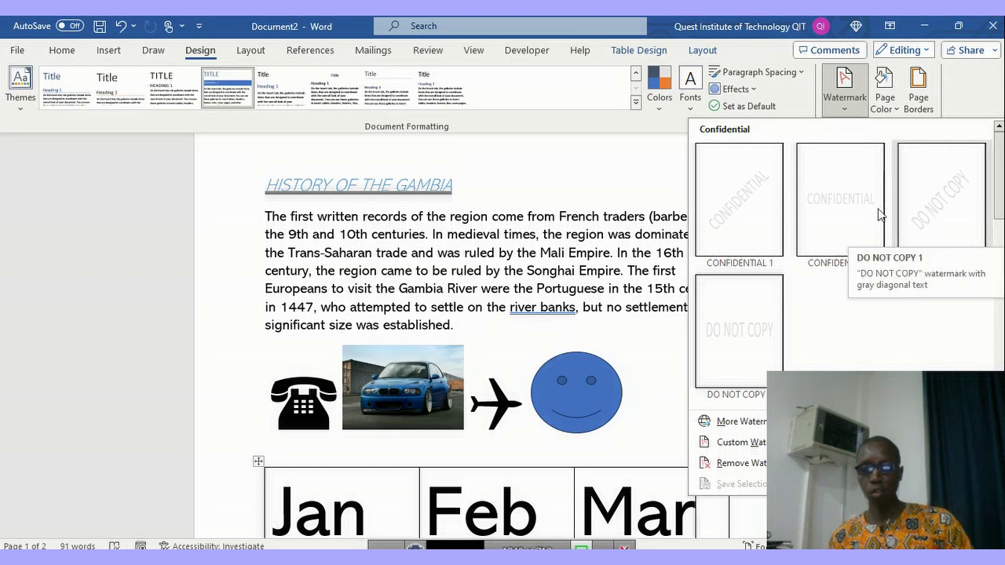
{"action": "left_click", "coordinate": [738, 451]}
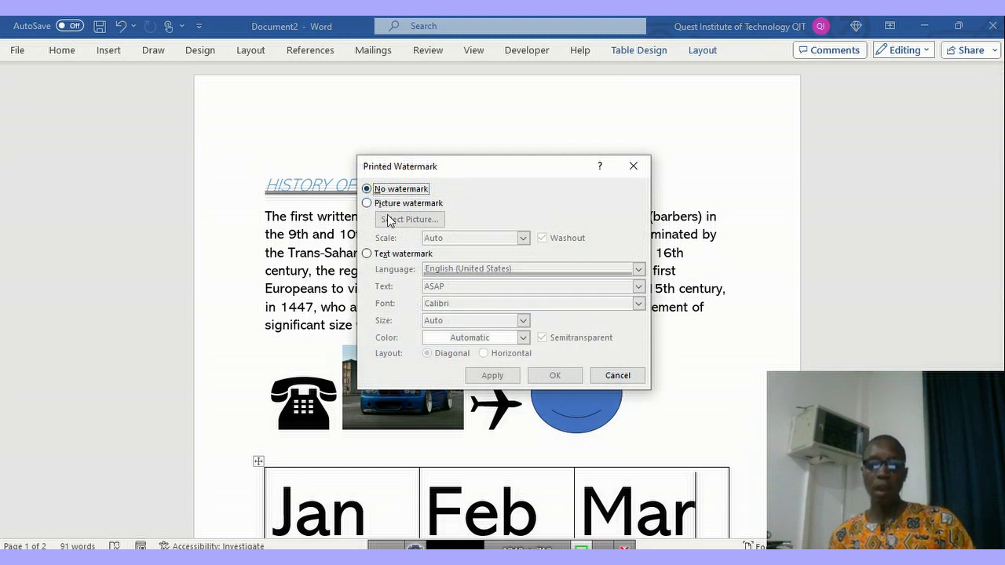
{"action": "left_click", "coordinate": [366, 255]}
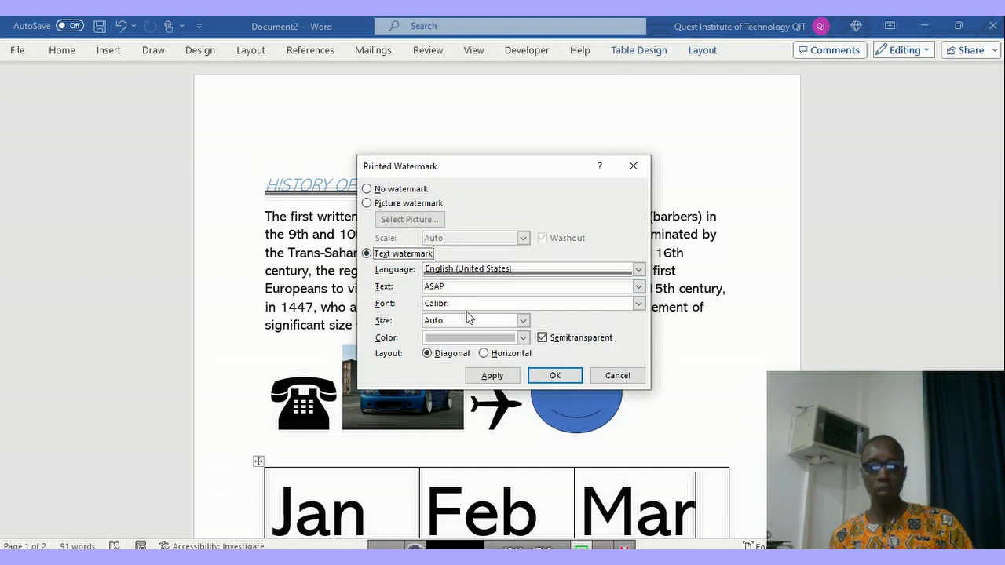
{"action": "left_click", "coordinate": [460, 290]}
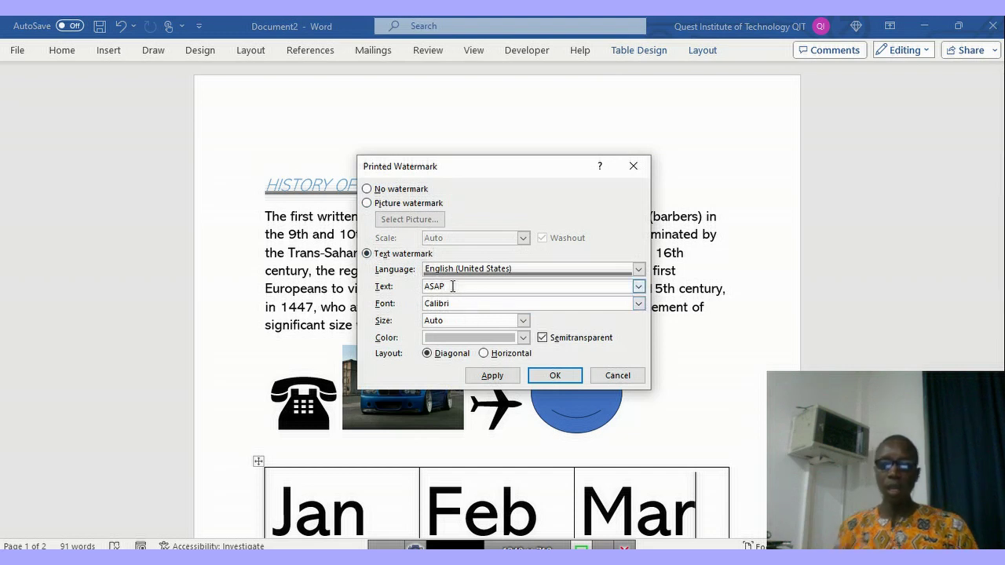
{"action": "key", "text": "BackSpace"}
{"action": "key", "text": "BackSpace"}
{"action": "key", "text": "BackSpace"}
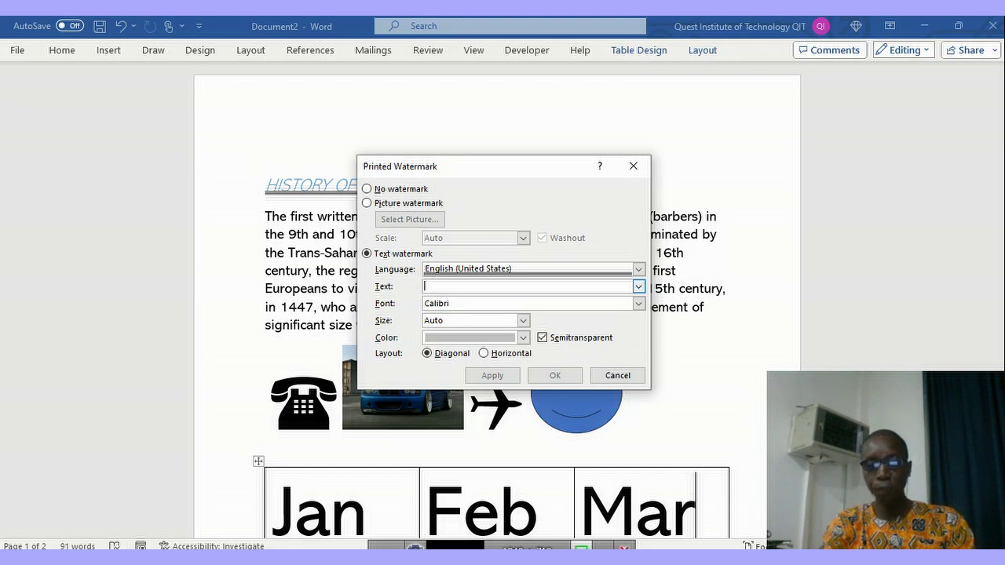
{"action": "type", "text": "Gambia"}
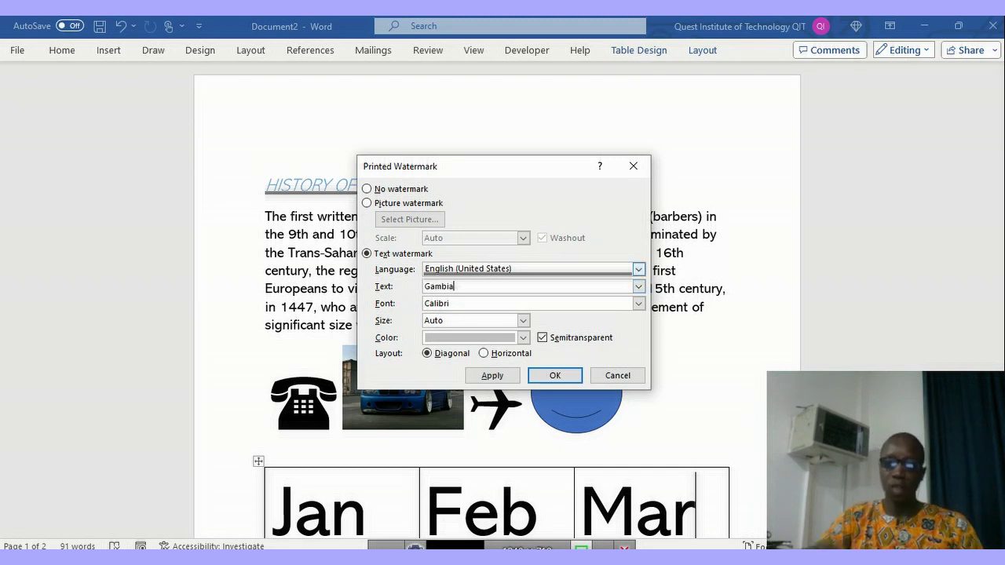
- Give the watermark size 90, a horizontal layout and the color Blue, Accent 1, and apply it to the document
{"action": "left_click", "coordinate": [464, 324]}
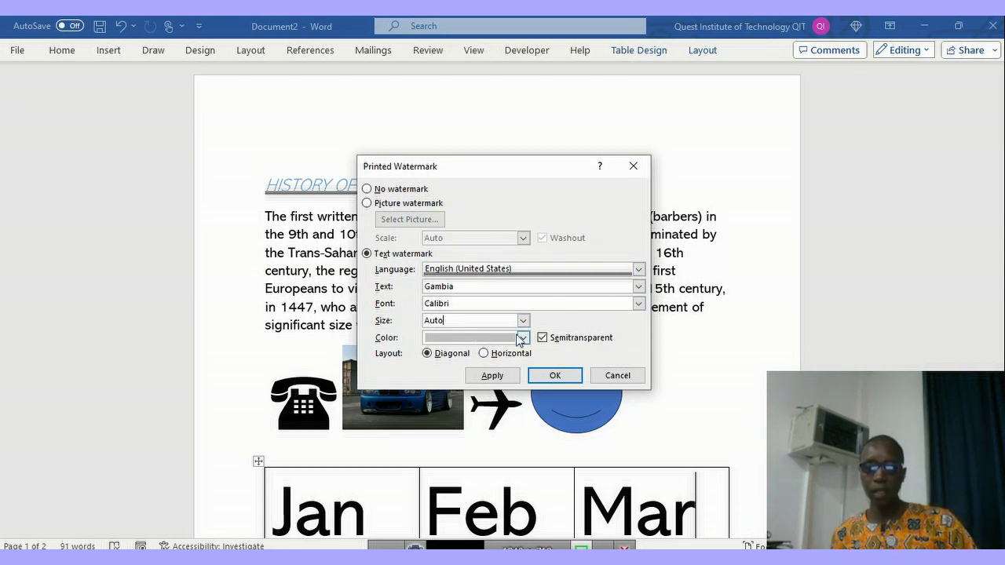
{"action": "left_click", "coordinate": [522, 321]}
{"action": "scroll", "coordinate": [436, 365], "scroll_direction": "down", "scroll_amount": 2}
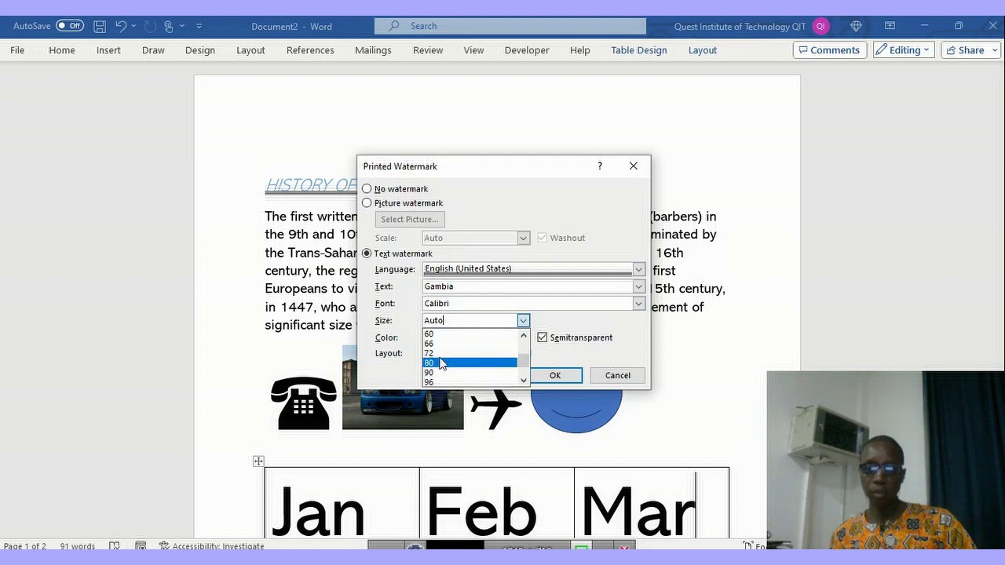
{"action": "left_click", "coordinate": [436, 372]}
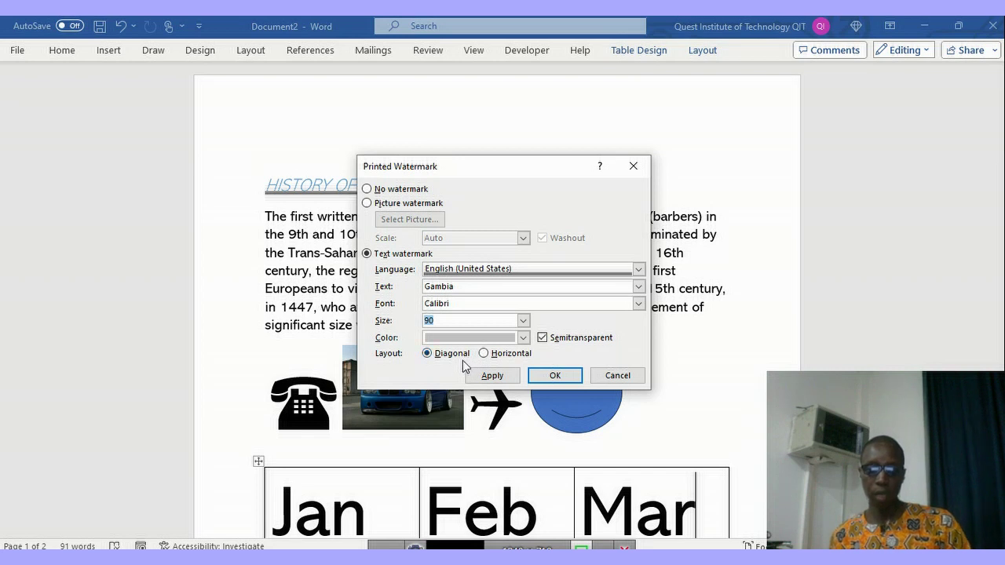
{"action": "left_click", "coordinate": [483, 354]}
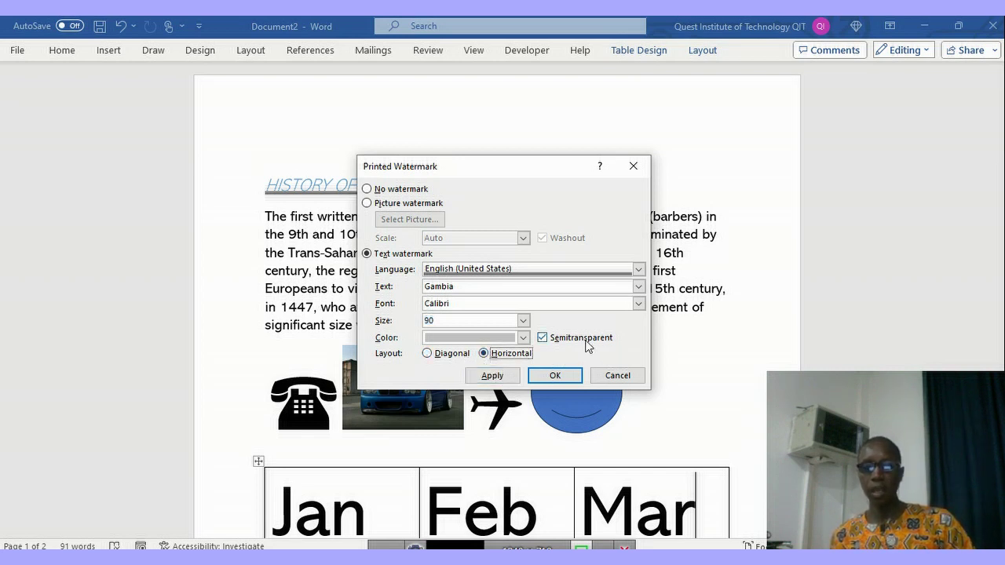
{"action": "left_click", "coordinate": [448, 338]}
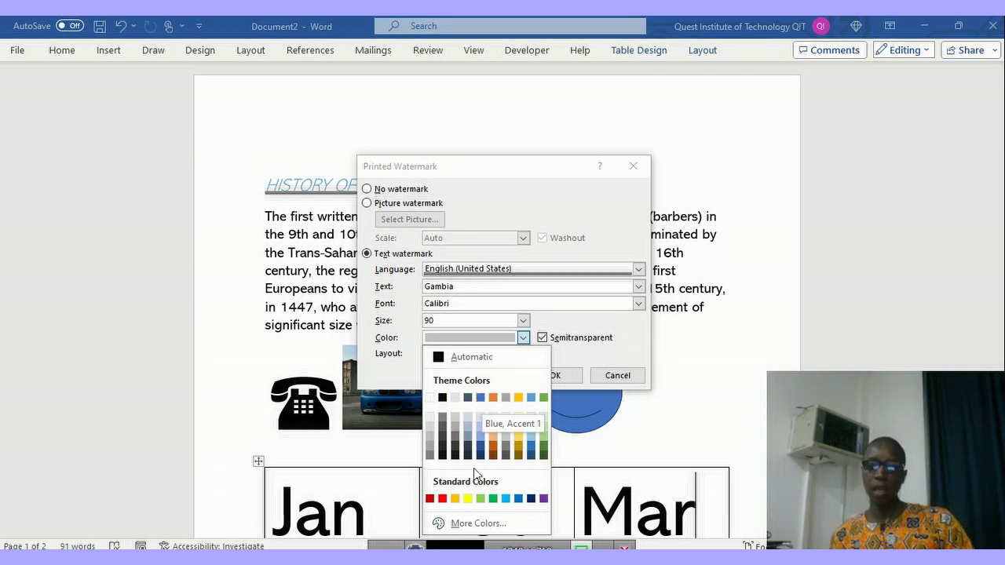
{"action": "left_click", "coordinate": [479, 398]}
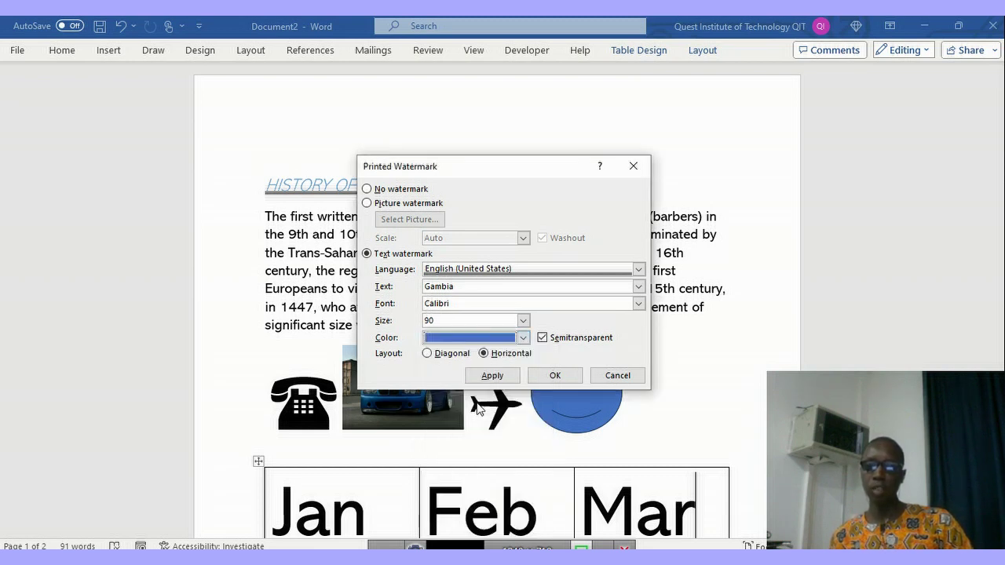
{"action": "left_click", "coordinate": [555, 375]}
{"action": "scroll", "coordinate": [468, 343], "scroll_direction": "down", "scroll_amount": 4}
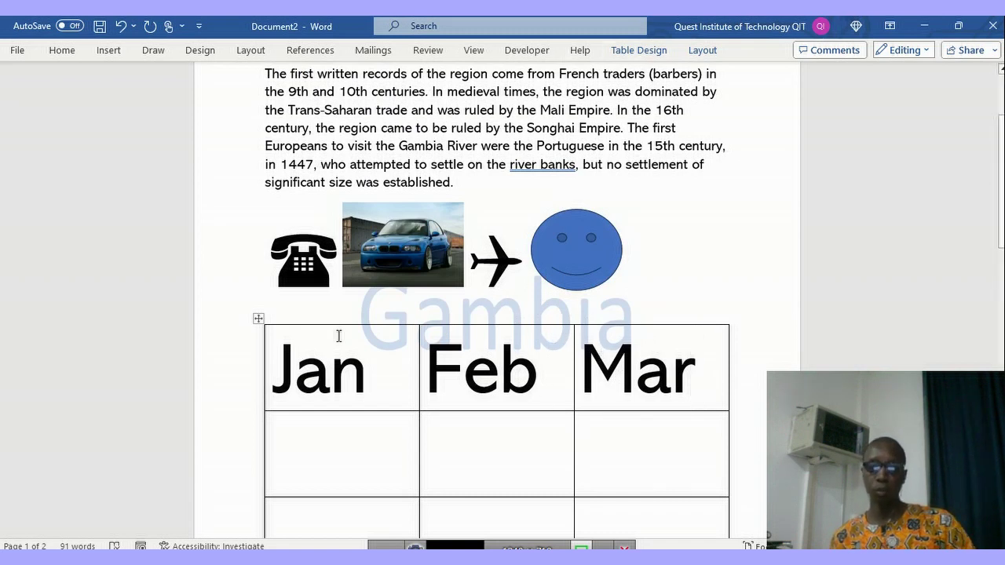
- Set the page color to Gold, Accent 4, Lighter 80% and look over the page
{"action": "left_click", "coordinate": [206, 53]}
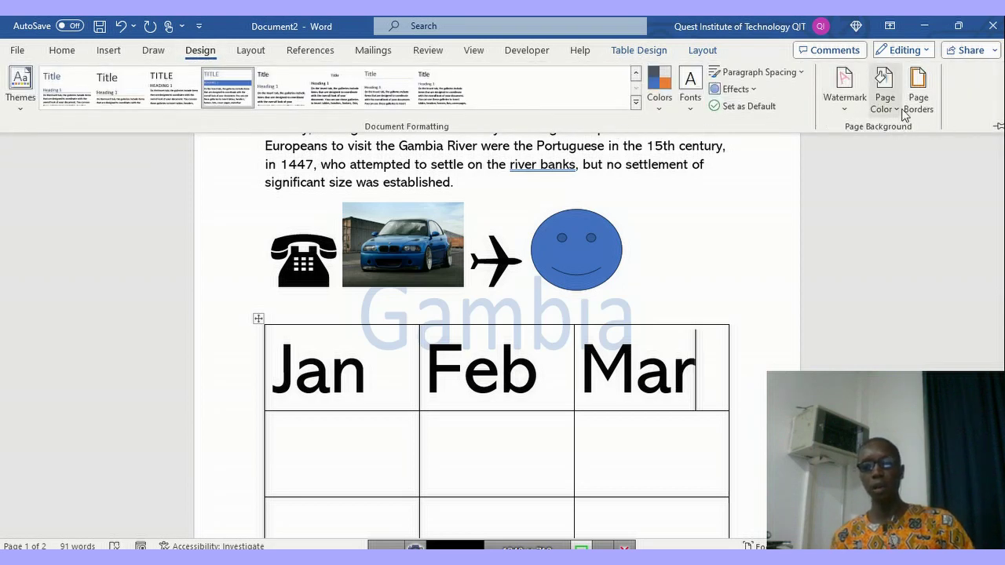
{"action": "left_click", "coordinate": [899, 114]}
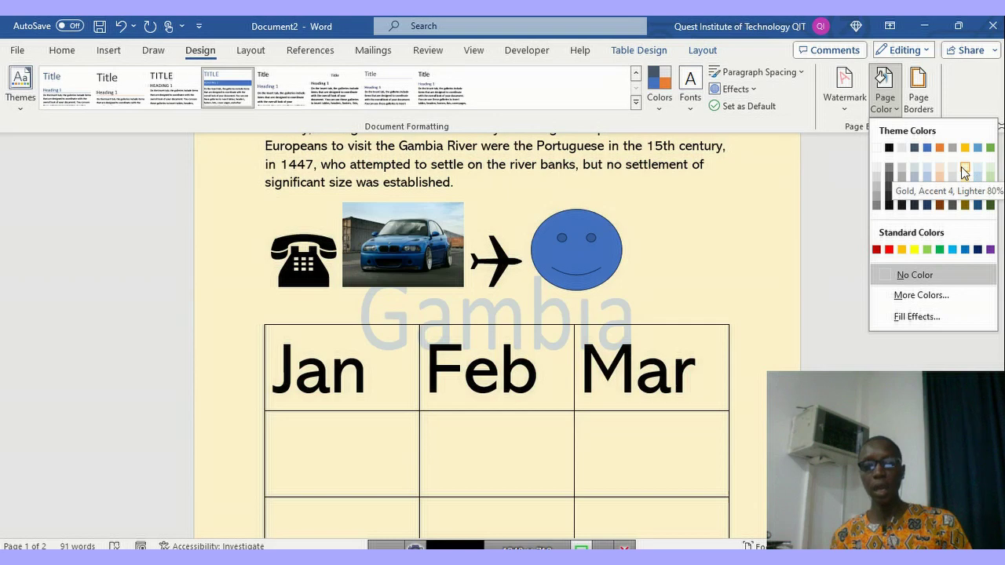
{"action": "left_click", "coordinate": [962, 168]}
{"action": "scroll", "coordinate": [615, 253], "scroll_direction": "up", "scroll_amount": 3}
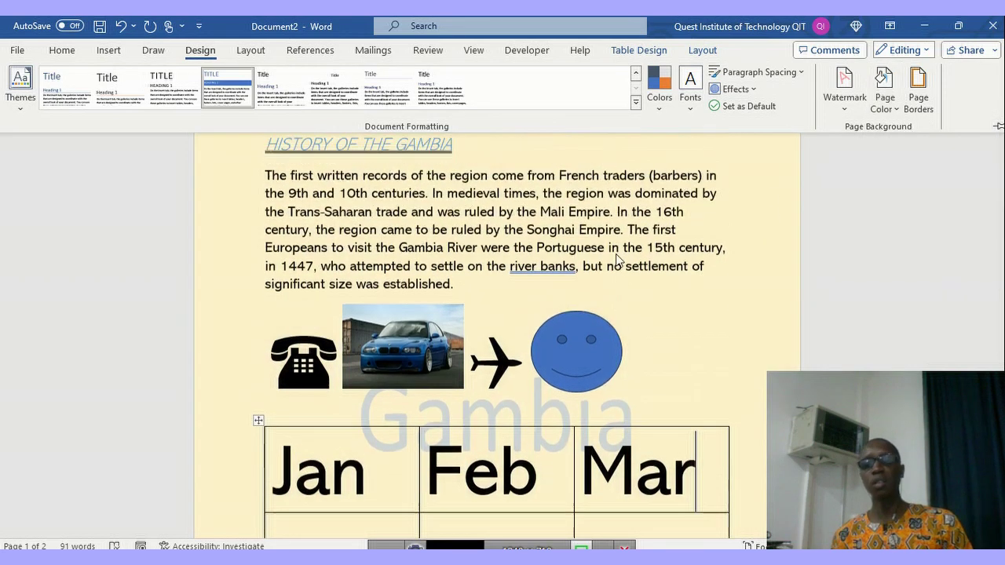
{"action": "scroll", "coordinate": [510, 274], "scroll_direction": "down", "scroll_amount": 2}
{"action": "scroll", "coordinate": [527, 281], "scroll_direction": "up", "scroll_amount": 2}
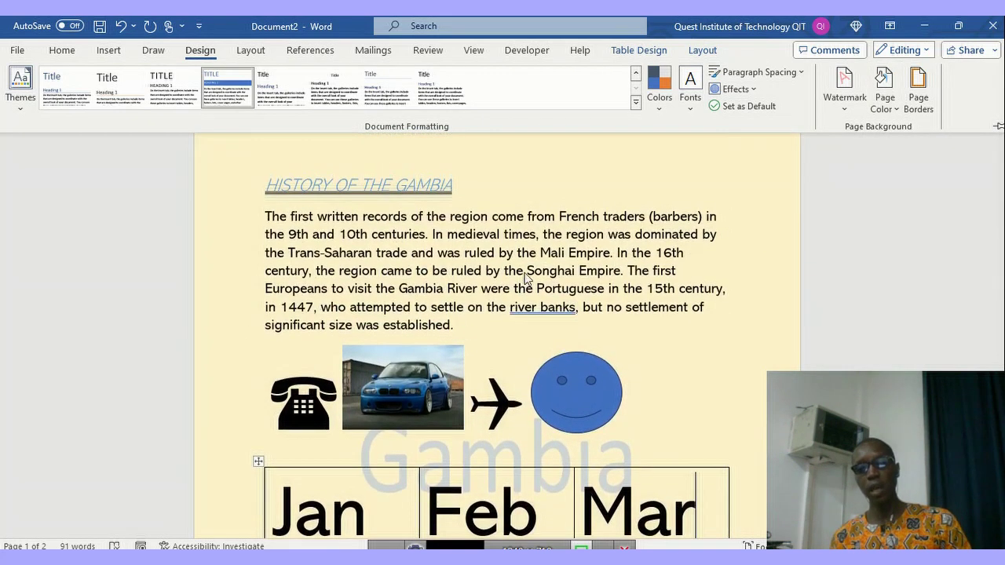
{"action": "scroll", "coordinate": [537, 312], "scroll_direction": "down", "scroll_amount": 1}
{"action": "scroll", "coordinate": [539, 312], "scroll_direction": "down", "scroll_amount": 3}
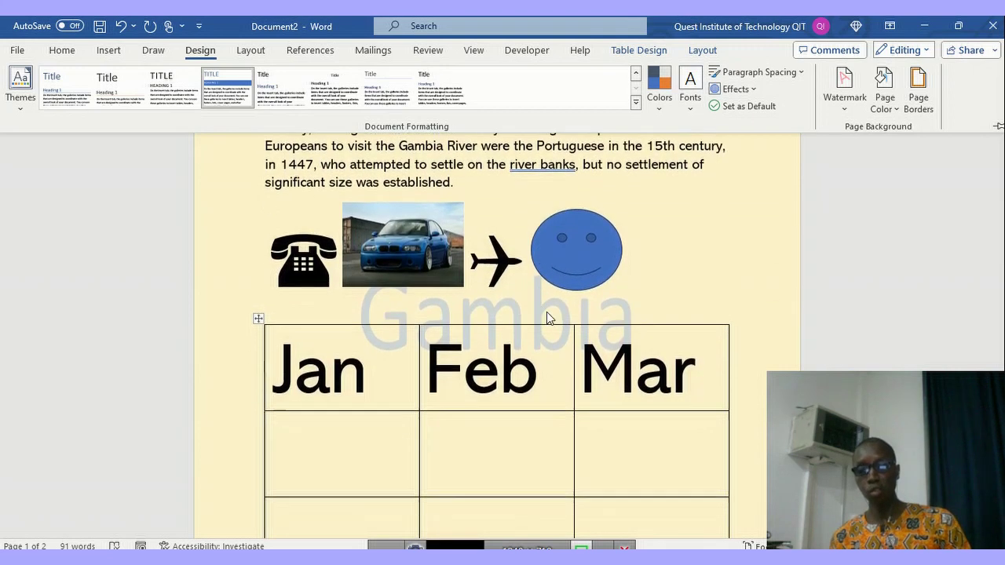
{"action": "scroll", "coordinate": [589, 283], "scroll_direction": "up", "scroll_amount": 4}
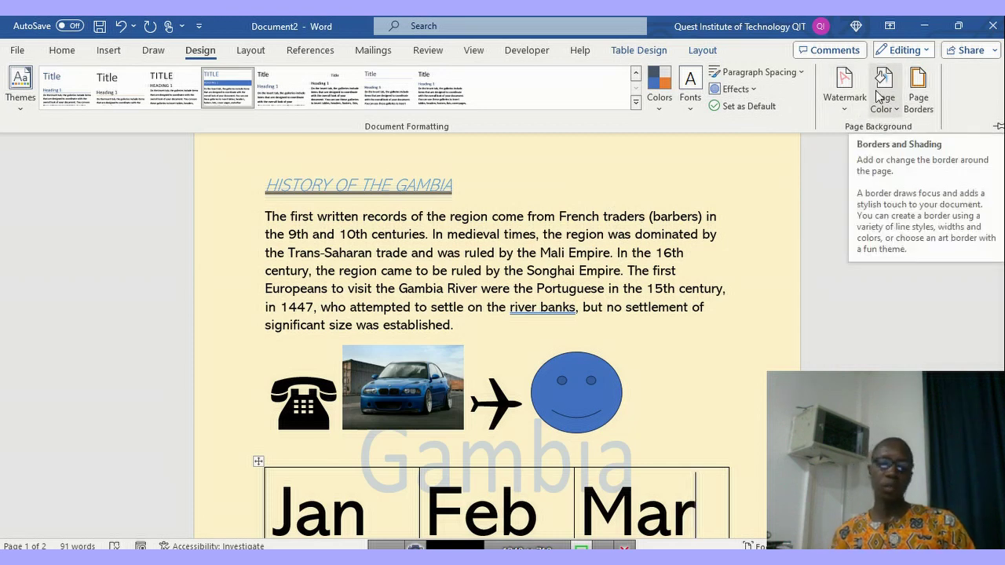
- Add a page border of orange and yellow sun art to the whole document and check it on the page
{"action": "left_click", "coordinate": [917, 106]}
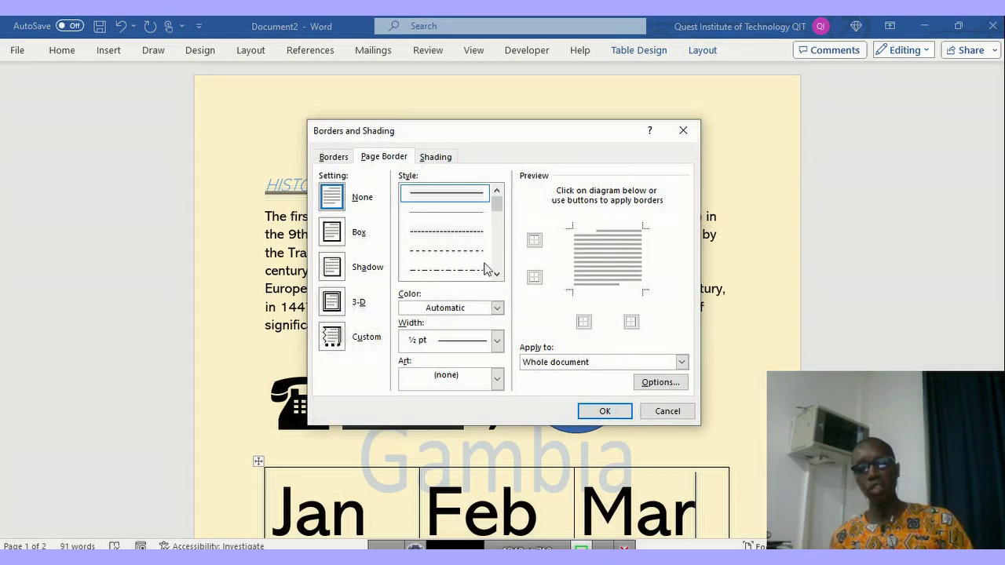
{"action": "left_click", "coordinate": [497, 380]}
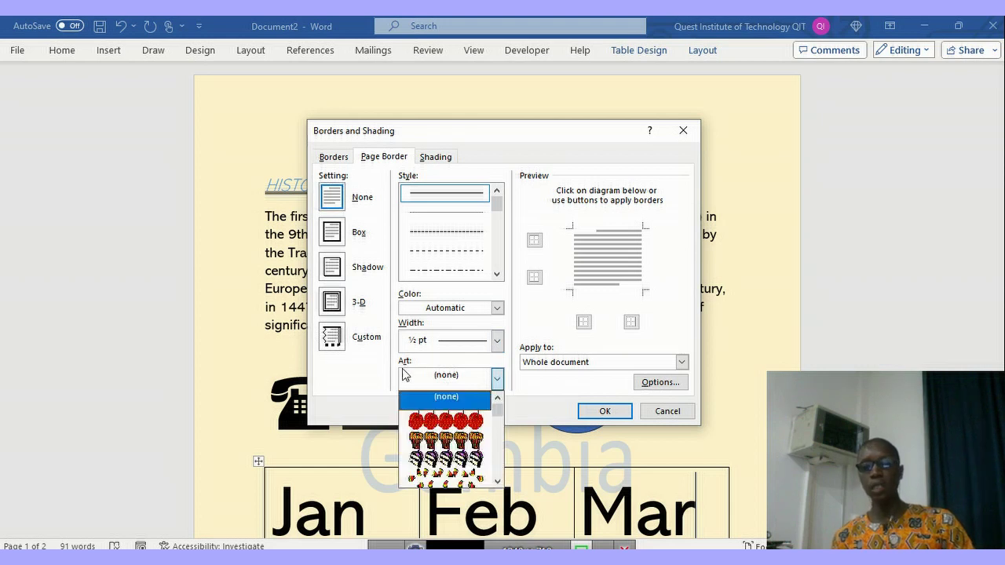
{"action": "scroll", "coordinate": [479, 424], "scroll_direction": "down", "scroll_amount": 5}
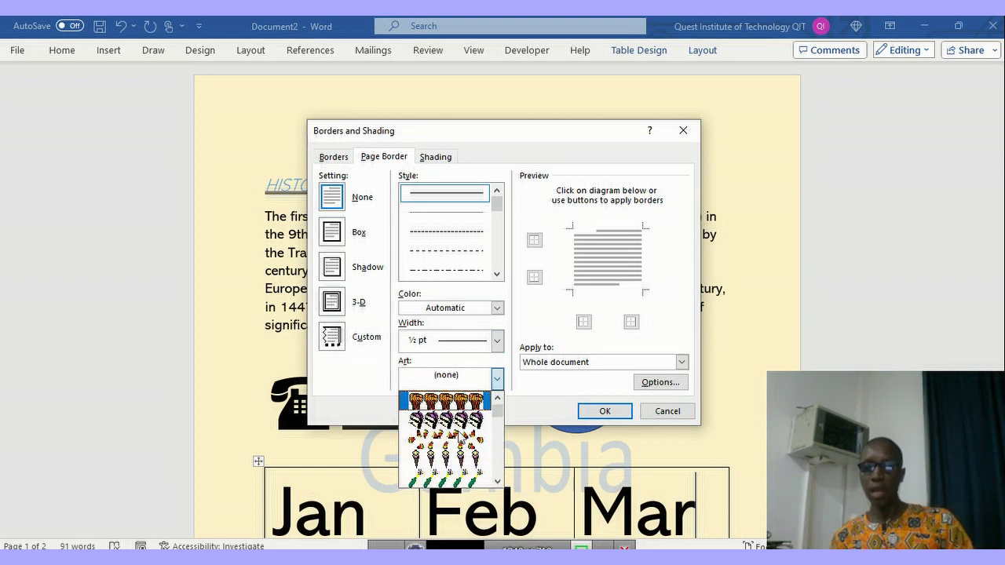
{"action": "scroll", "coordinate": [471, 434], "scroll_direction": "down", "scroll_amount": 6}
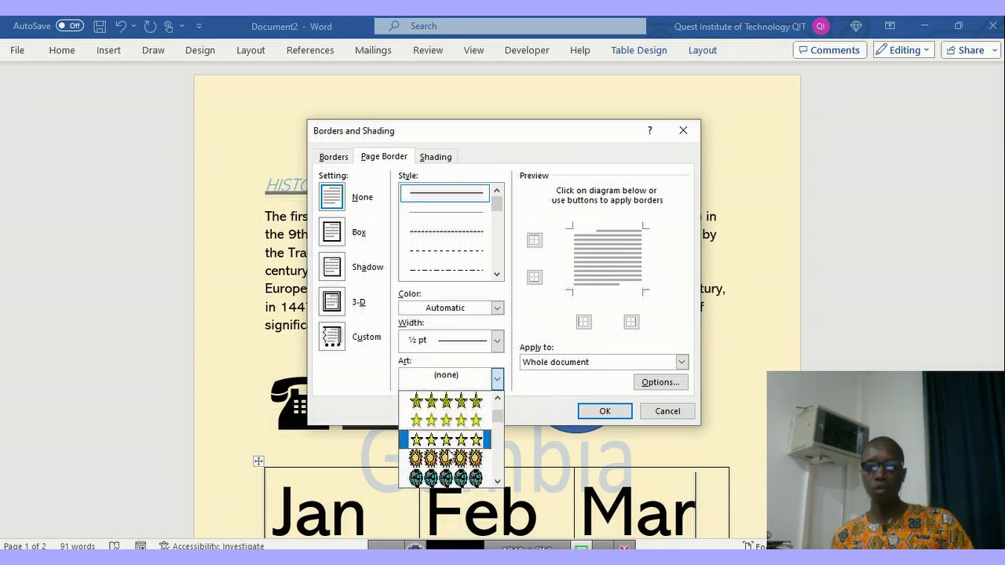
{"action": "left_click", "coordinate": [455, 459]}
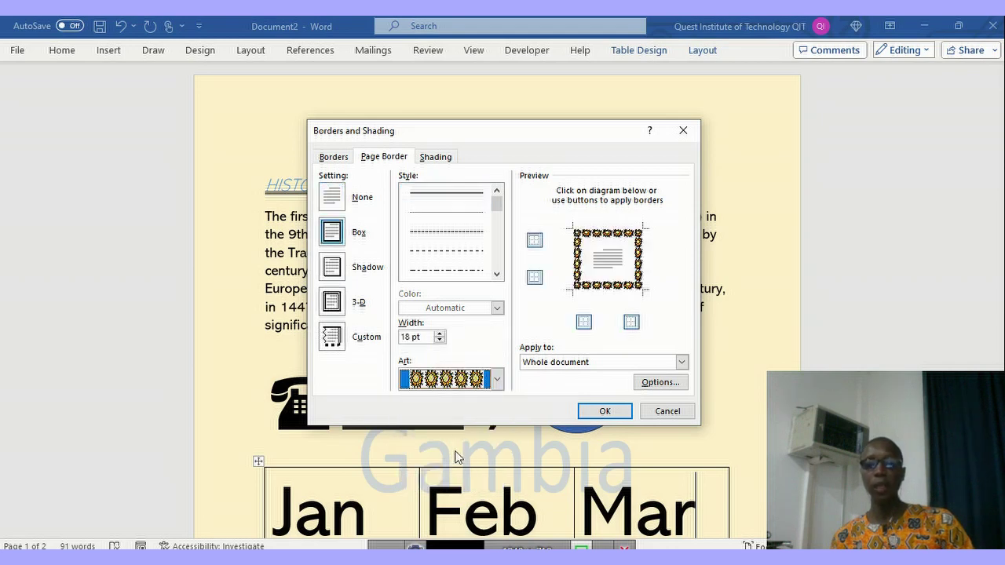
{"action": "left_click", "coordinate": [603, 411]}
{"action": "scroll", "coordinate": [596, 295], "scroll_direction": "down", "scroll_amount": 1}
{"action": "scroll", "coordinate": [596, 295], "scroll_direction": "up", "scroll_amount": 1}
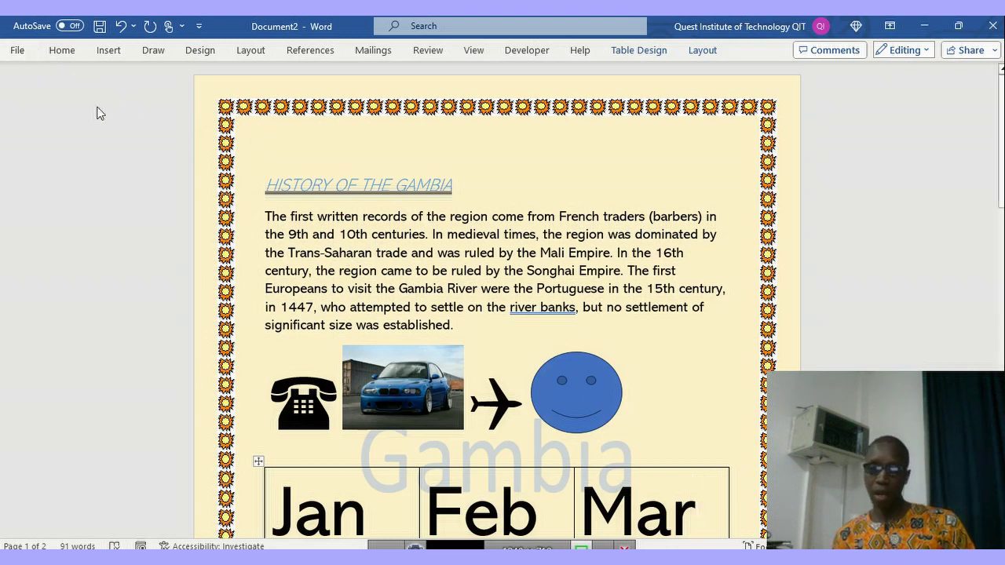
- Bring up the document's print settings and preview, and examine the available printers and the page-range options
{"action": "left_click", "coordinate": [15, 53]}
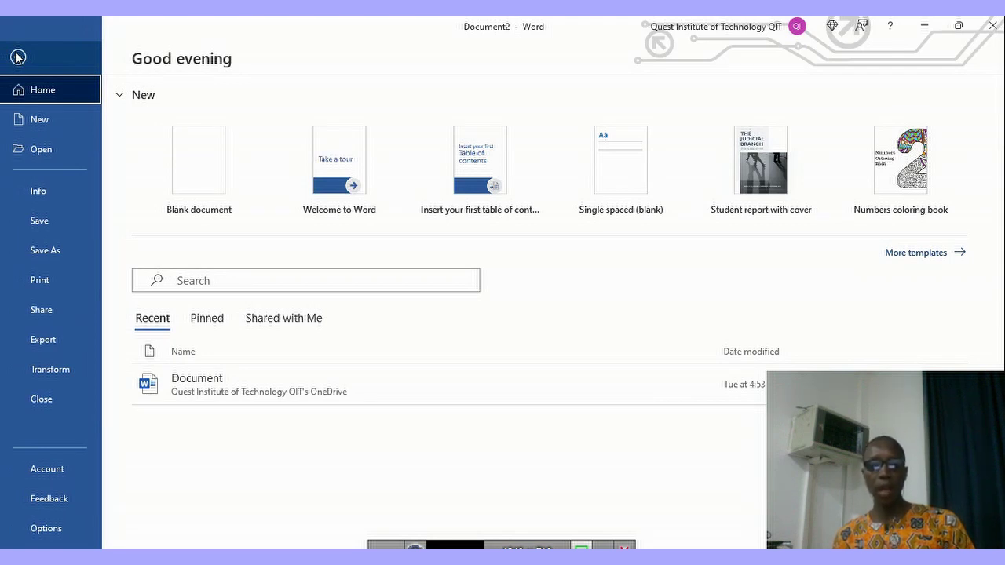
{"action": "left_click", "coordinate": [59, 284]}
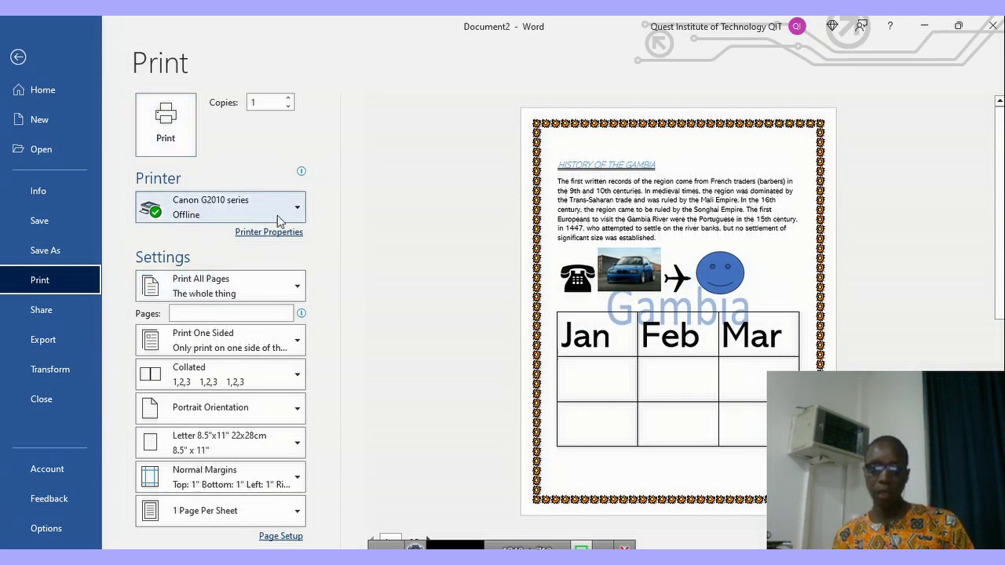
{"action": "left_click", "coordinate": [297, 218]}
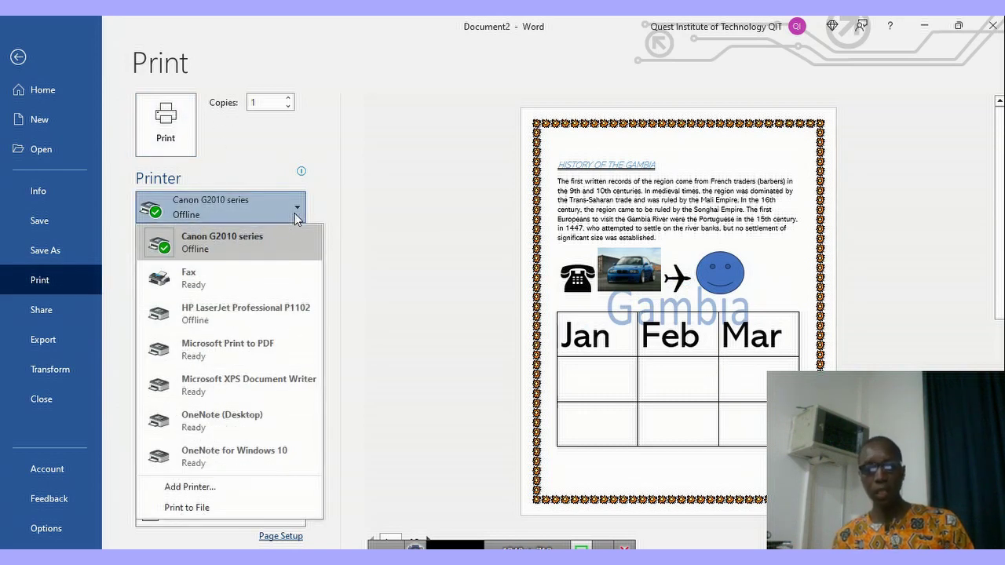
{"action": "left_click", "coordinate": [294, 212]}
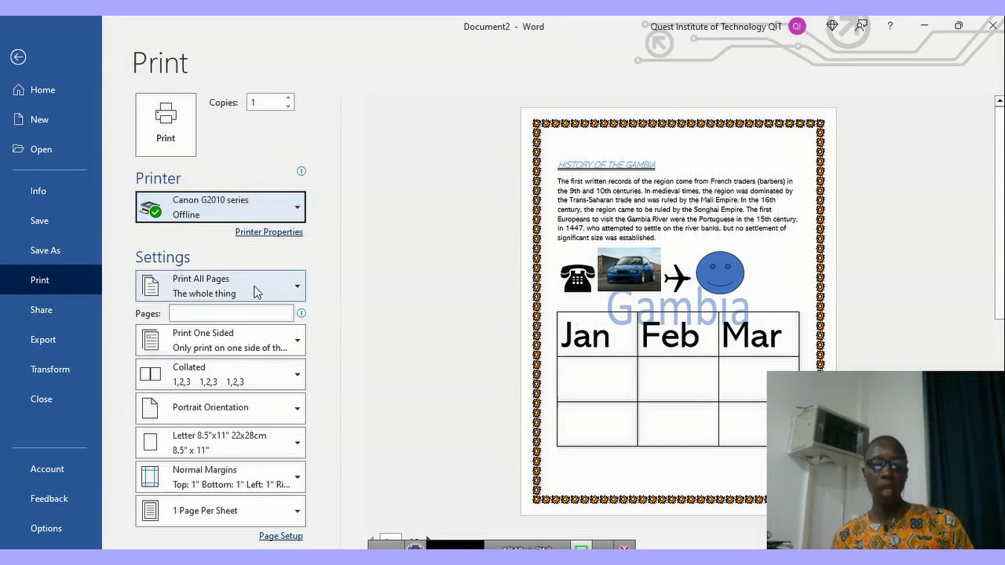
{"action": "left_click", "coordinate": [294, 287]}
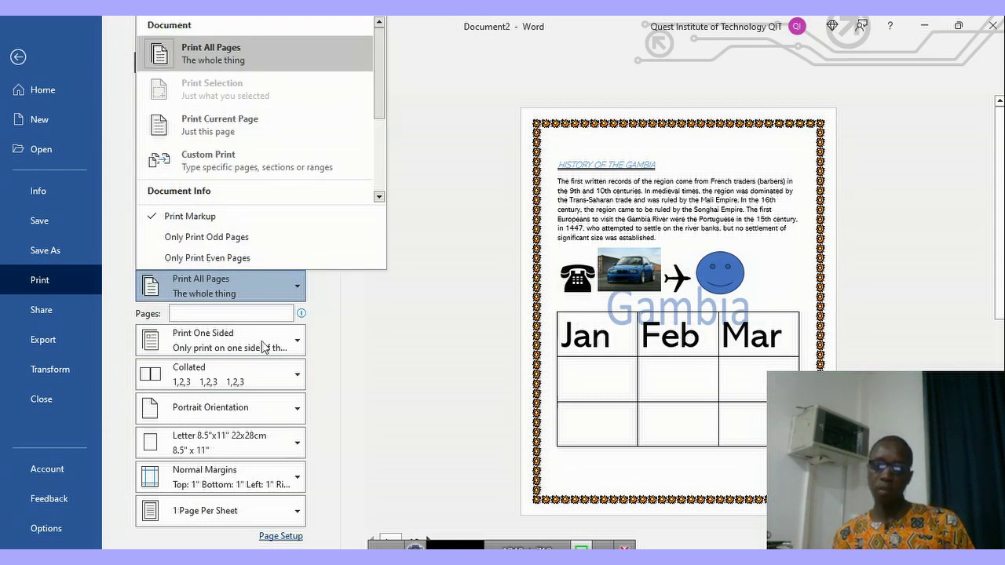
{"action": "left_click", "coordinate": [360, 345]}
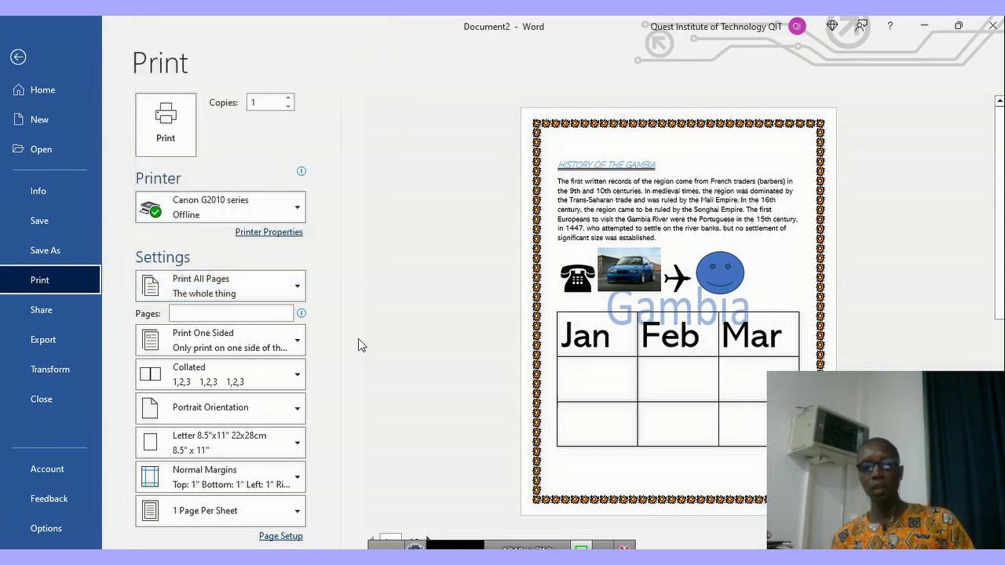